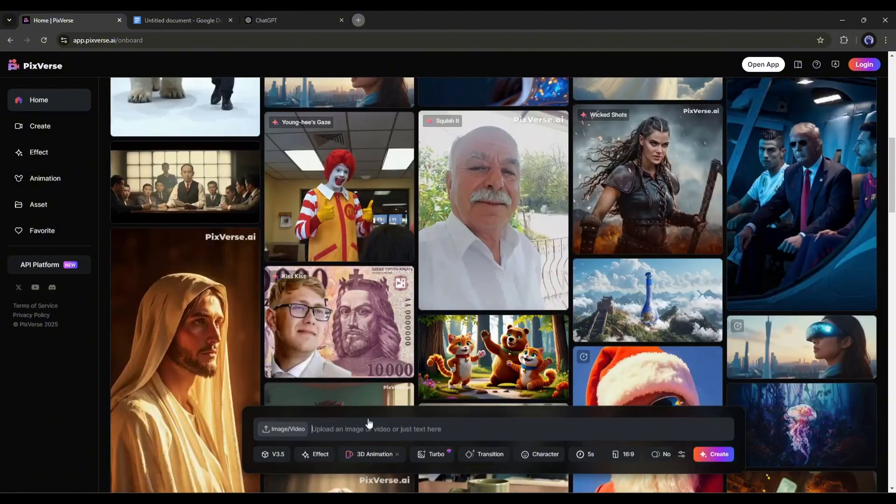
- Clear the 3D Animation style from the prompt bar and check the video quality mode options
left_click(387, 459)
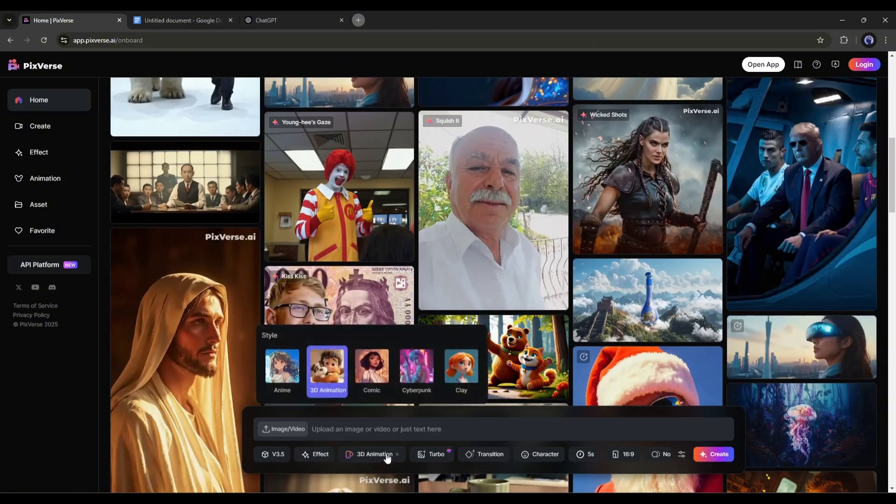
left_click(395, 459)
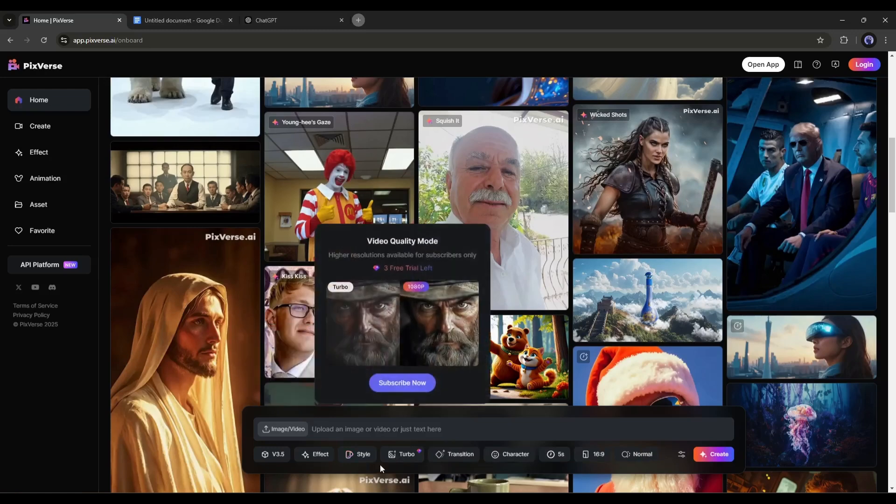
mouse_move(407, 458)
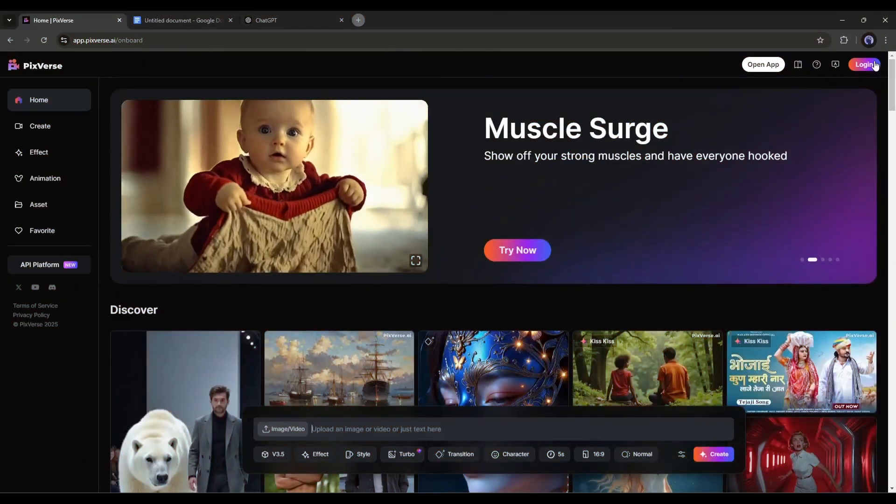
- Log in to the PixVerse account and close the image/video upload dialog without choosing a file
left_click(867, 67)
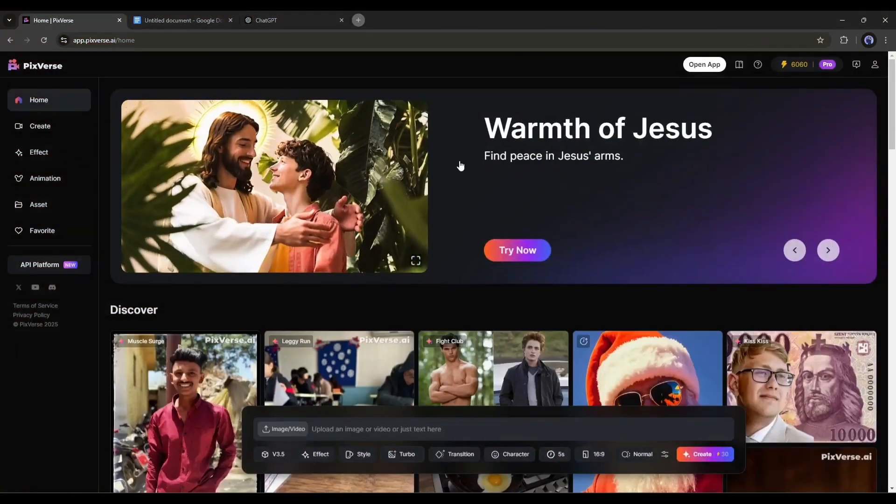
scroll(286, 277, "down", 3)
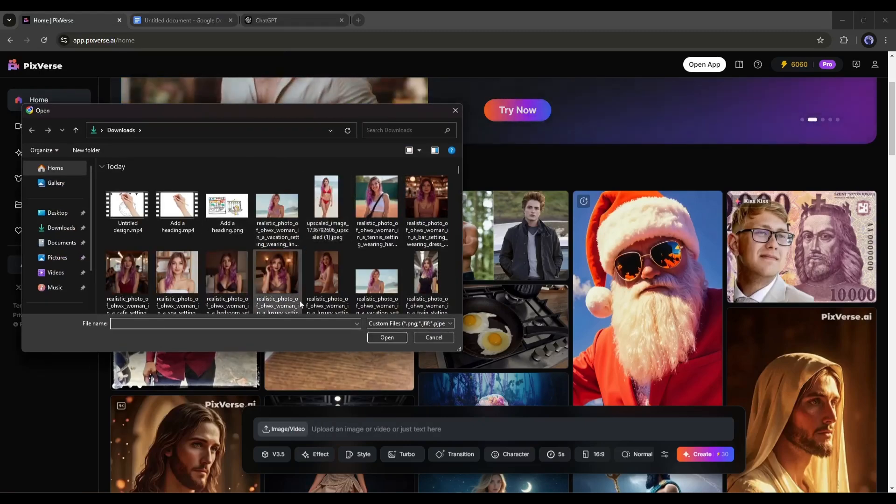
left_click(420, 337)
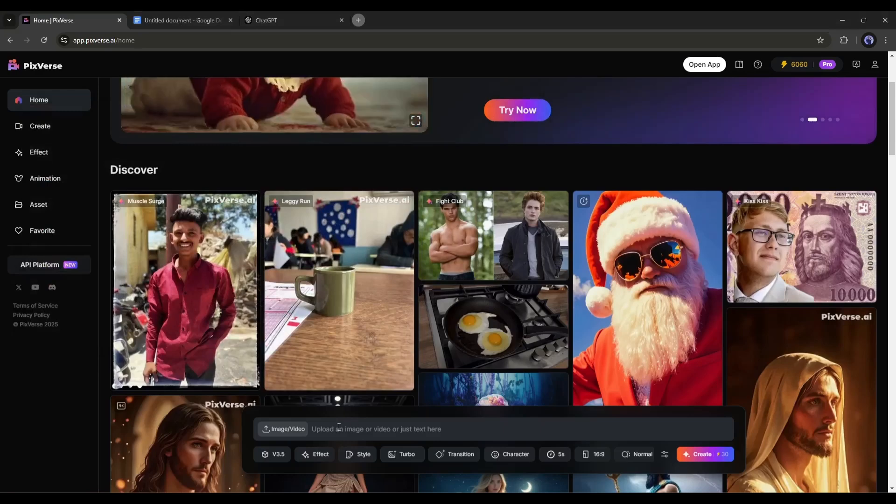
- Copy Scene 1's first prompt from the Google Docs document, starting at "Wide shot, slow pan right", and paste it into the PixVerse prompt
key("ctrl+Tab")
key("shift+Down")
key("shift+Down")
key("ctrl+c")
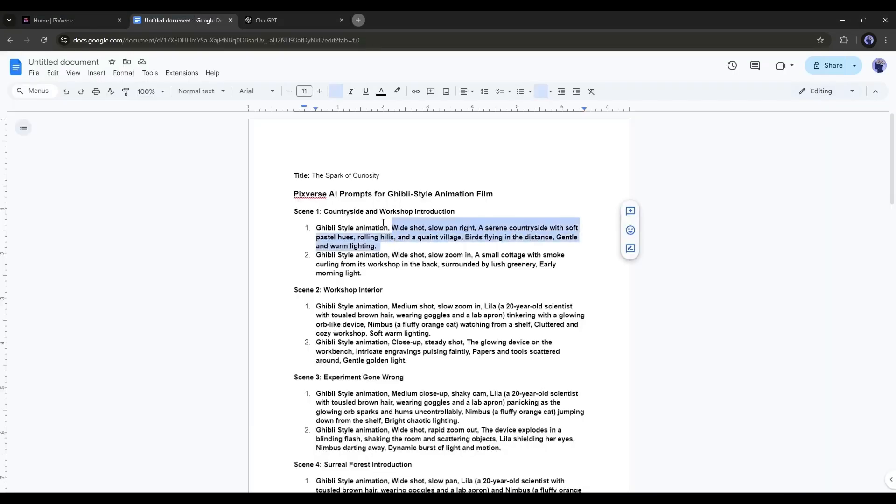
left_click(69, 19)
left_click(359, 429)
key("ctrl+v")
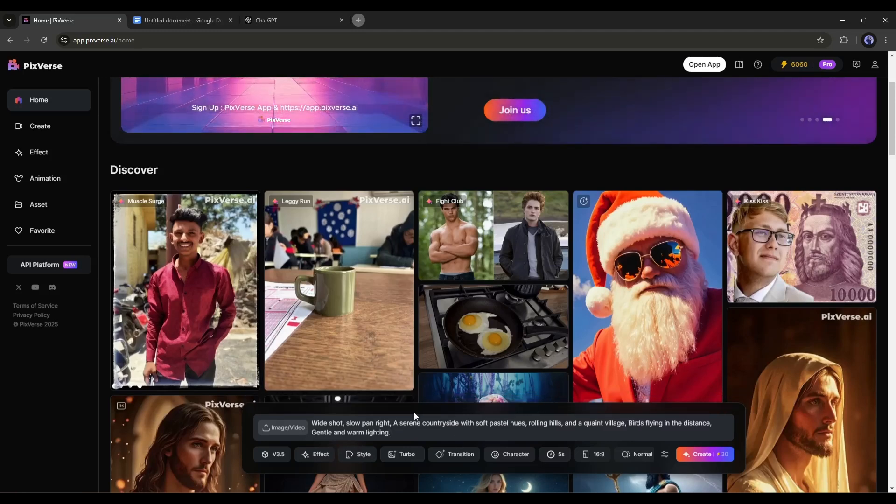
- Choose V3.5 as the video generation model
left_click(273, 455)
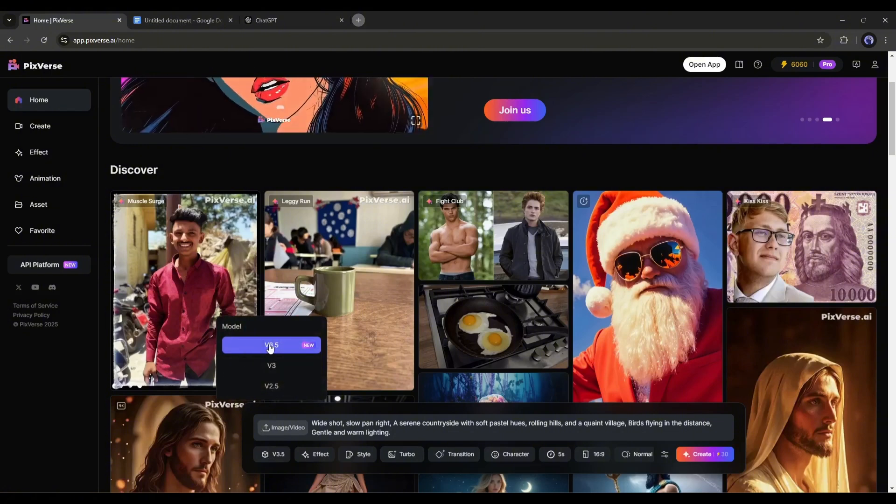
left_click(255, 348)
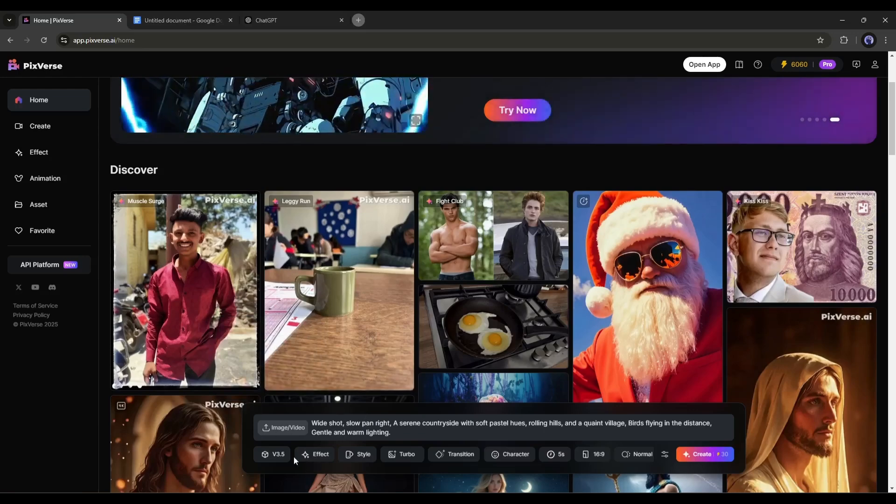
- Browse the full list of available video effects without applying one
left_click(312, 460)
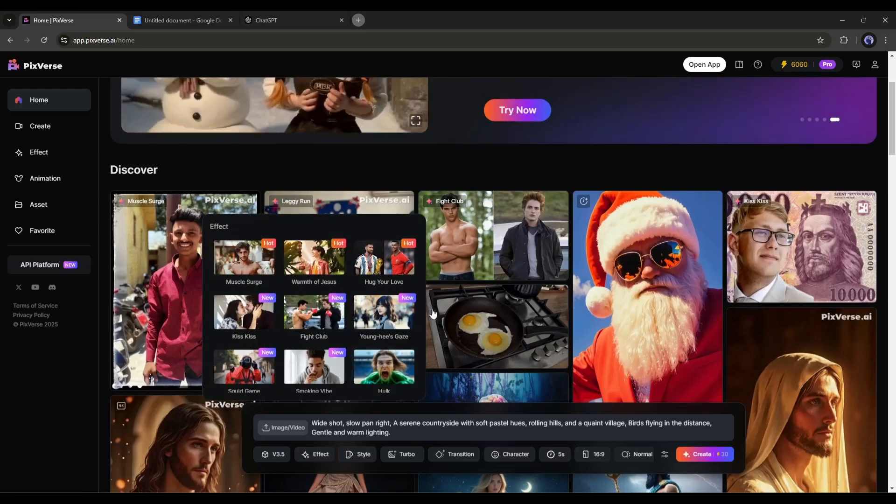
scroll(270, 303, "down", 3)
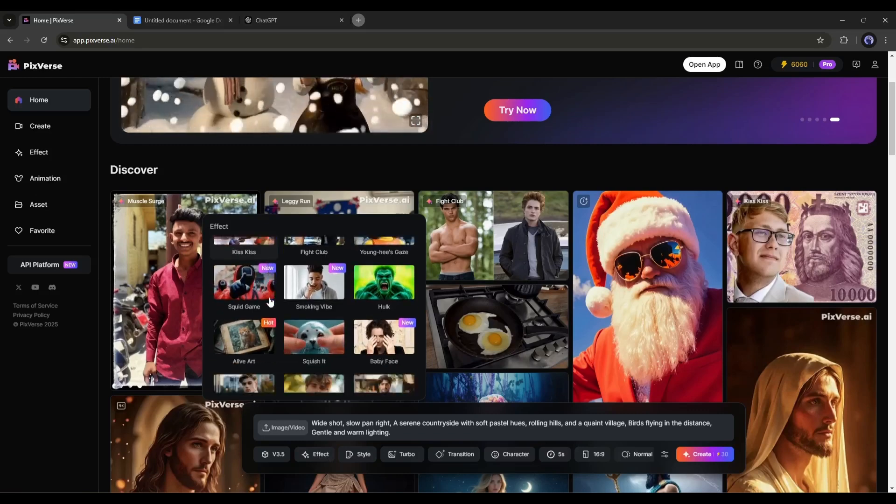
scroll(270, 303, "down", 4)
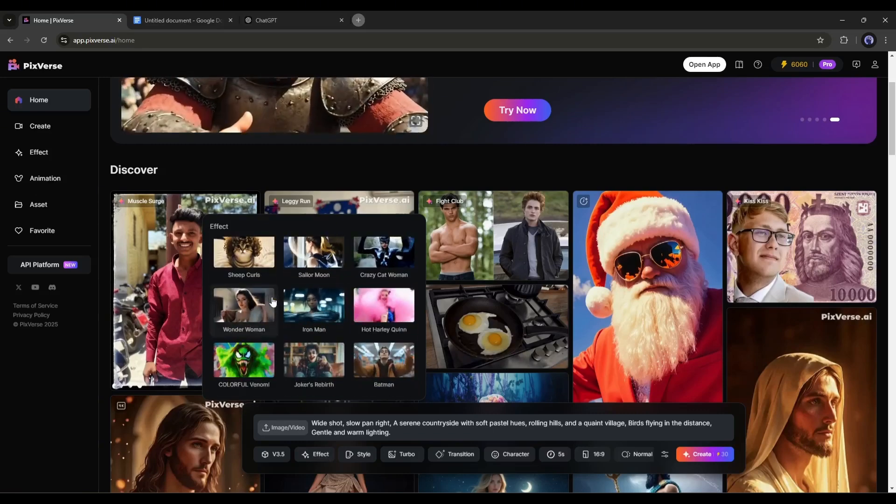
scroll(304, 308, "down", 3)
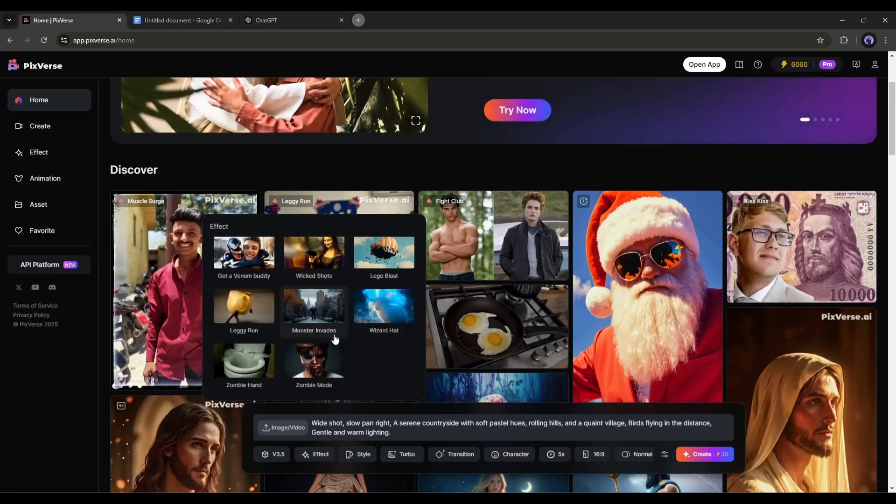
scroll(335, 340, "down", 1)
scroll(335, 340, "down", 2)
scroll(336, 343, "up", 10)
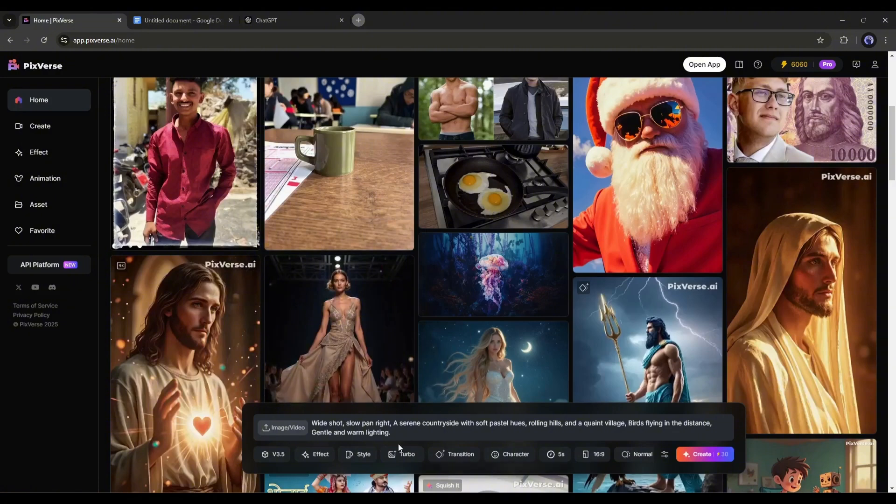
- Set the video style to 3D Animation and the quality mode to 720P
mouse_move(368, 457)
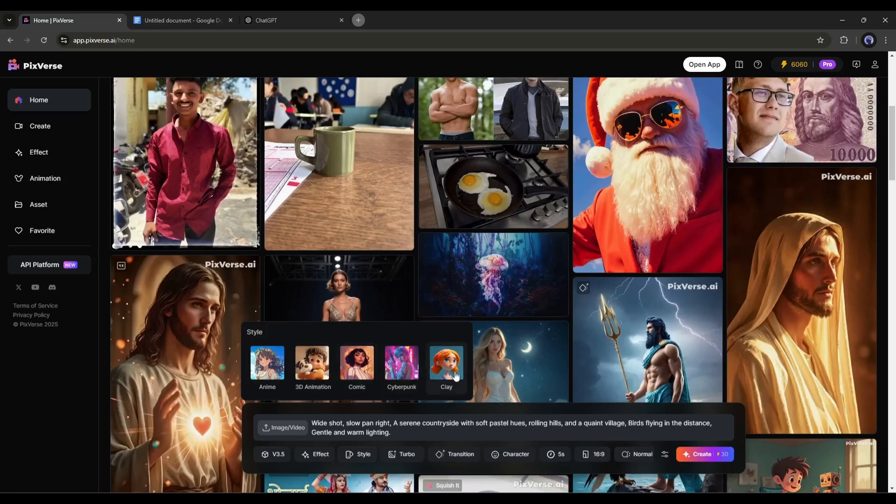
left_click(307, 369)
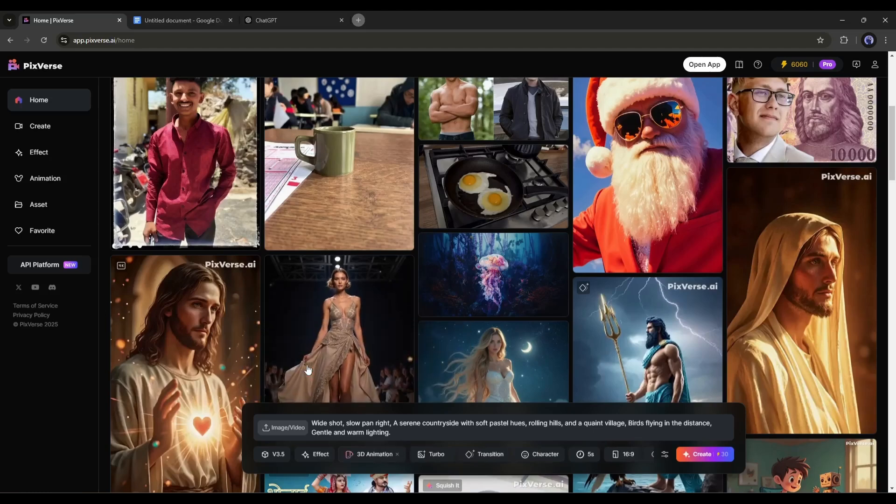
left_click(430, 460)
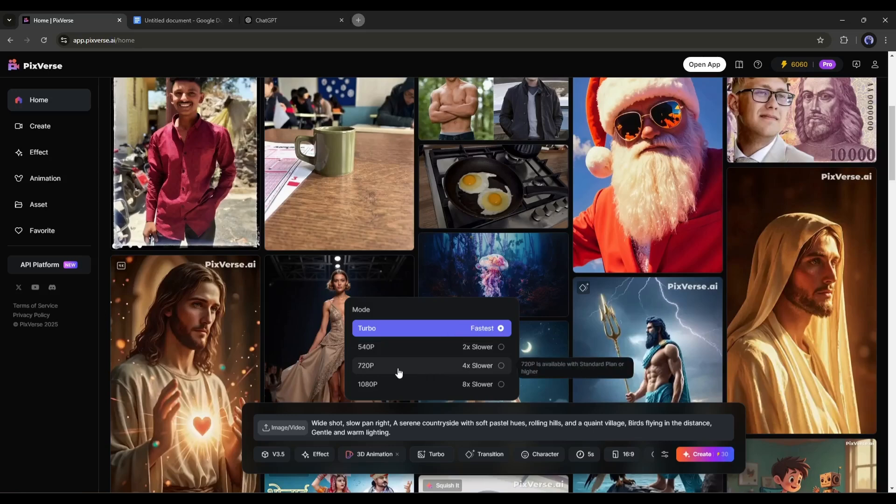
left_click(495, 374)
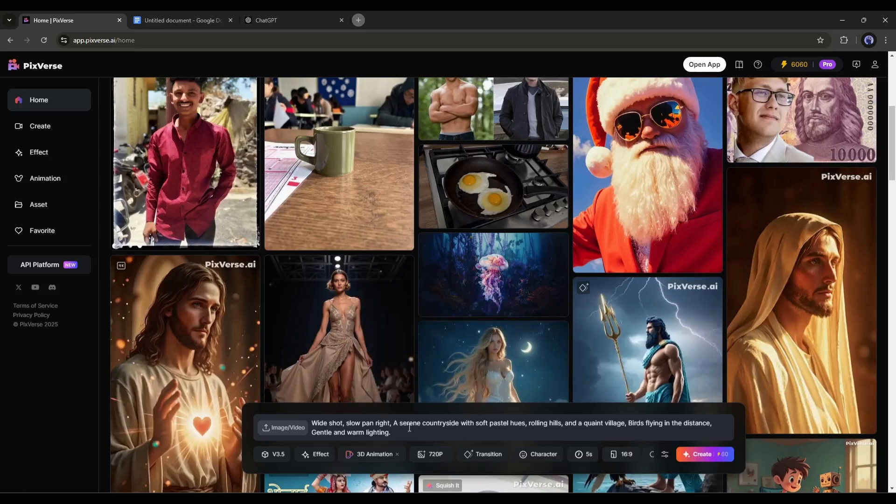
- Examine Transition mode's first-frame and last-frame uploads, cancel both file selections and return to the main prompt
left_click(484, 455)
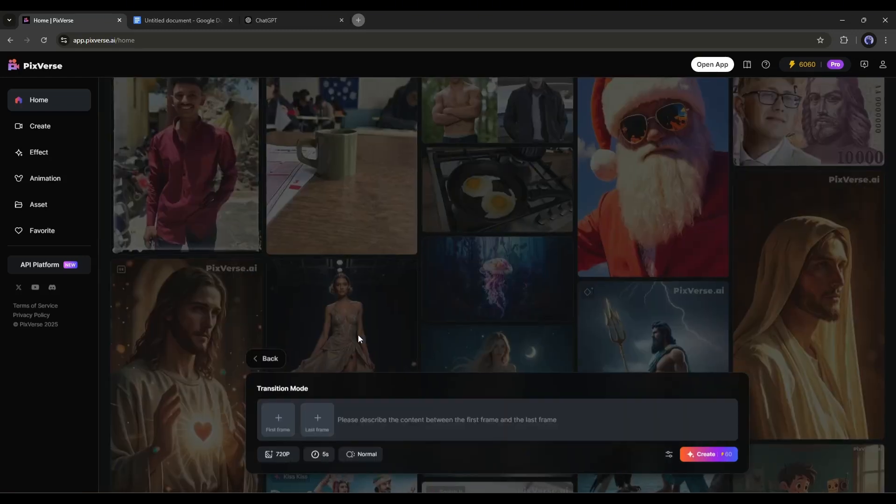
left_click(271, 417)
left_click(431, 337)
left_click(329, 424)
left_click(431, 336)
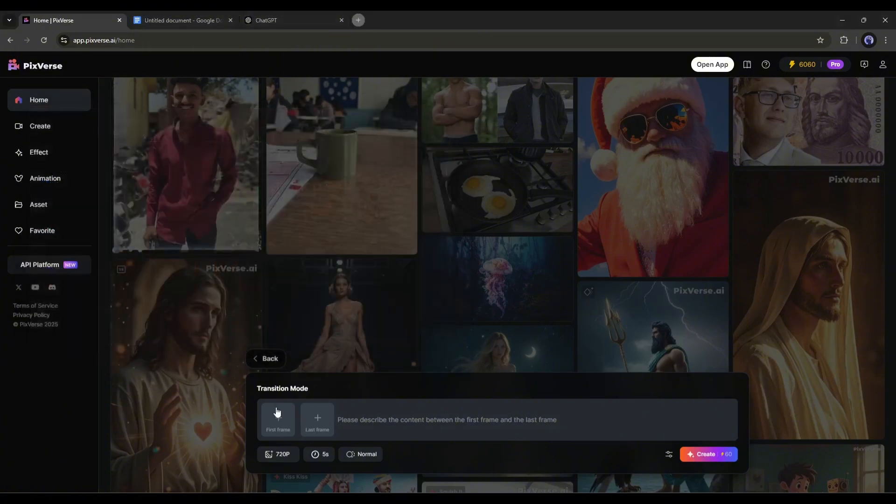
left_click(278, 363)
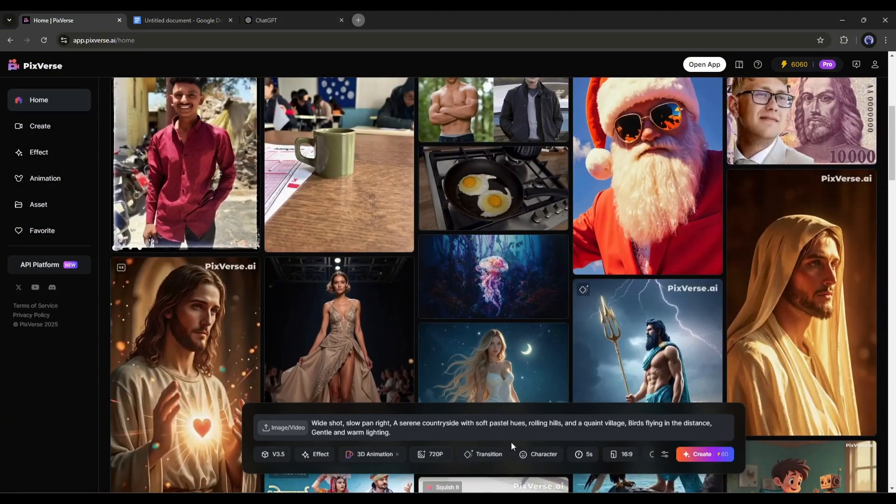
- Check the Character options and close them without selecting a character
left_click(534, 457)
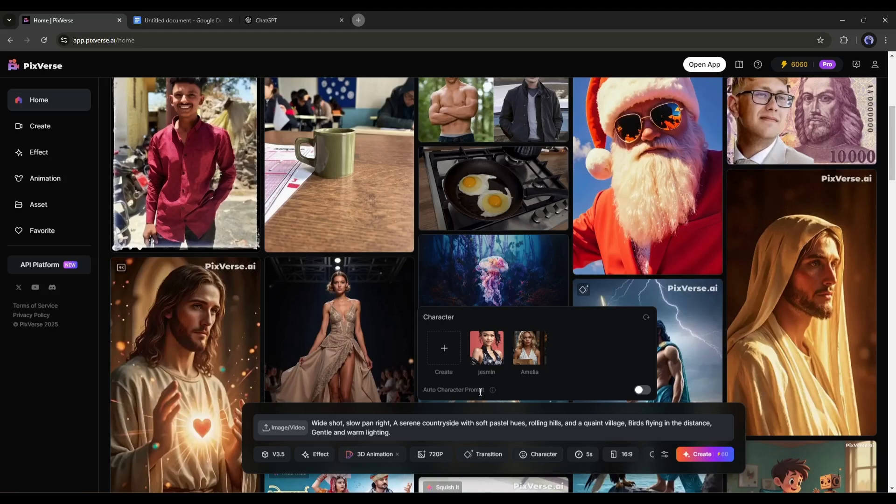
triple_click(451, 426)
left_click(439, 438)
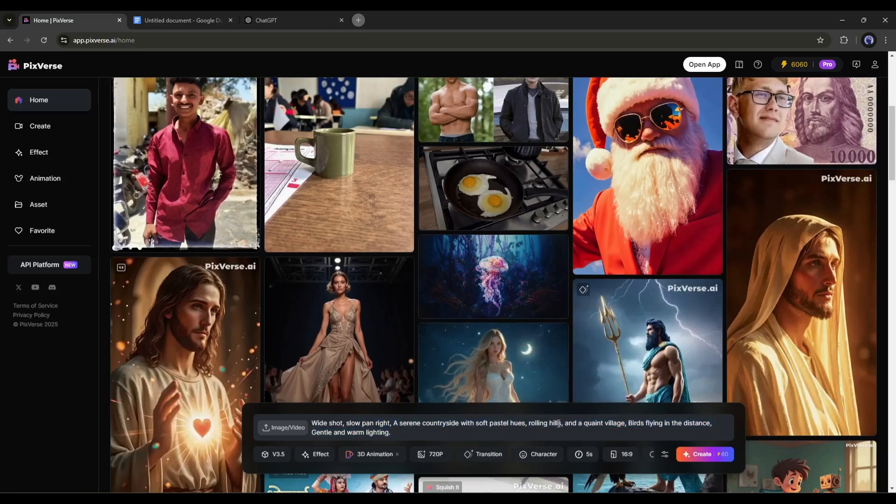
- Try an 8 s video duration and set it back to 5 s
left_click(580, 459)
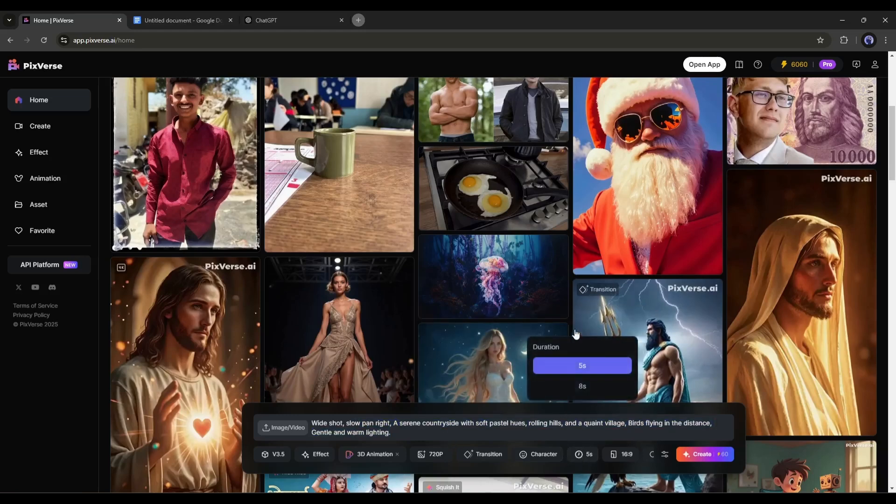
left_click(583, 387)
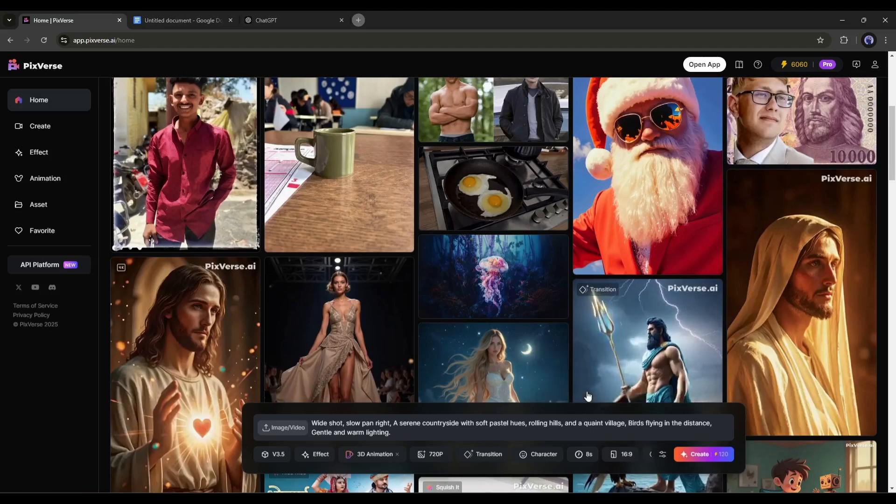
left_click(585, 459)
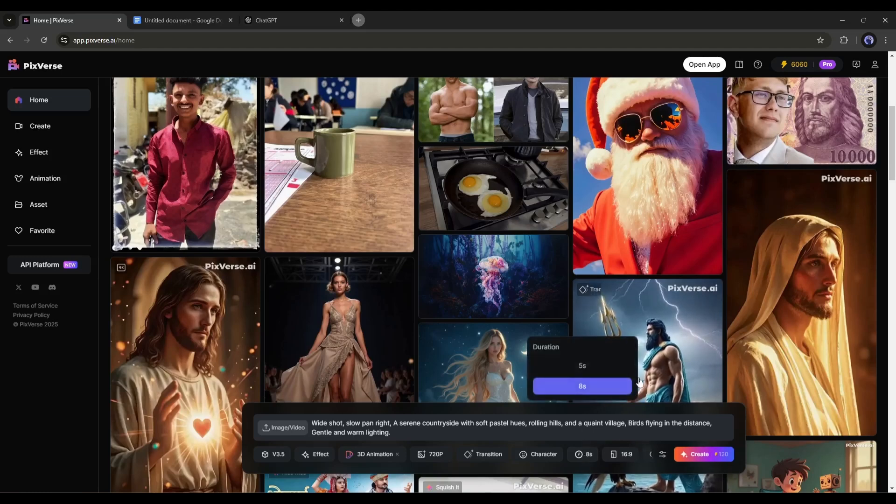
left_click(583, 367)
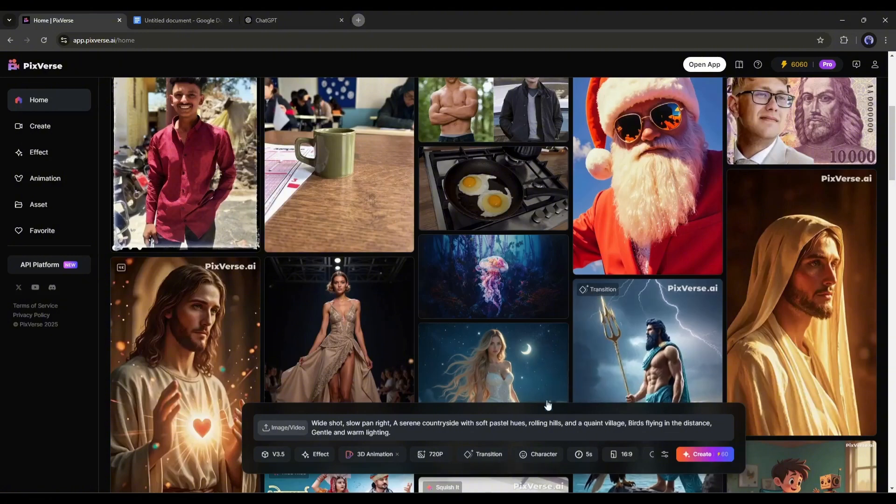
- Check the aspect ratio options and set the motion mode to Performance
scroll(570, 444, "up", 2)
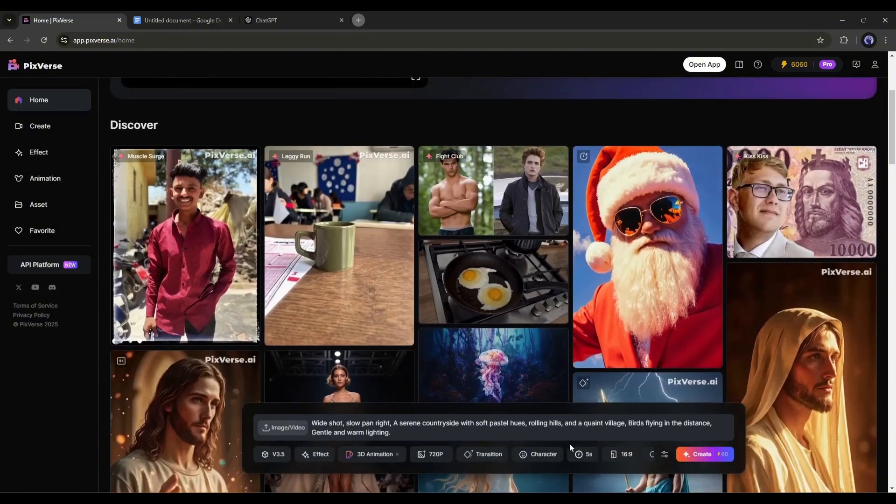
scroll(584, 465, "down", 1)
left_click(623, 460)
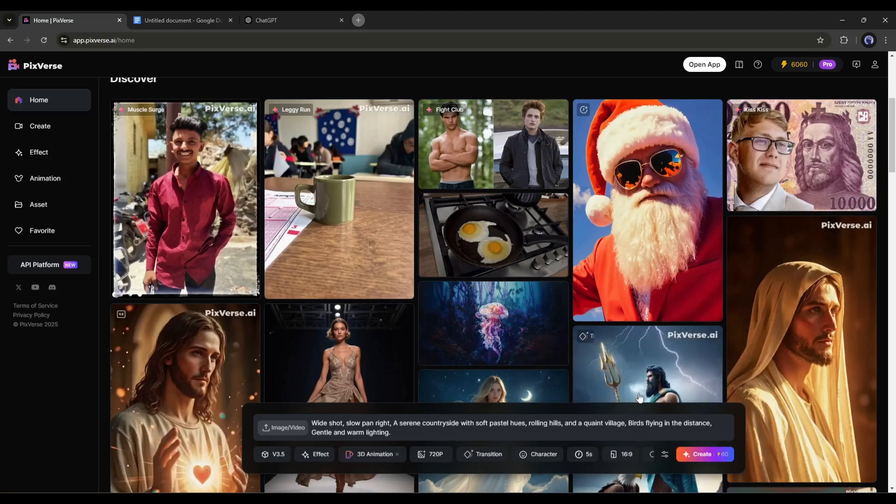
left_click(651, 457)
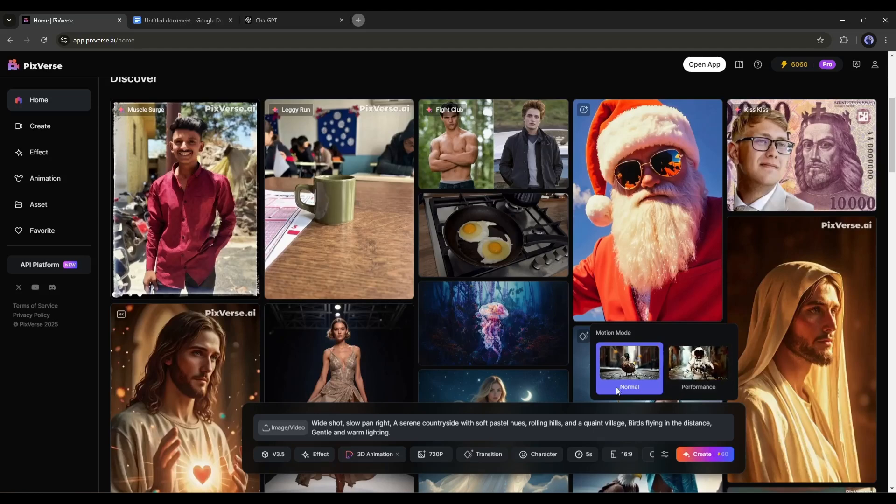
left_click(698, 370)
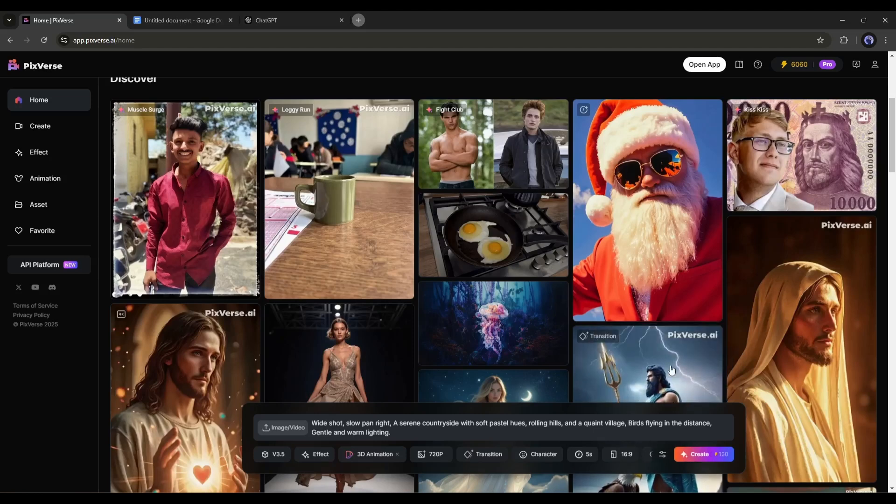
- Review the negative prompt, seed and watermark settings, and generate the countryside video
left_click(663, 455)
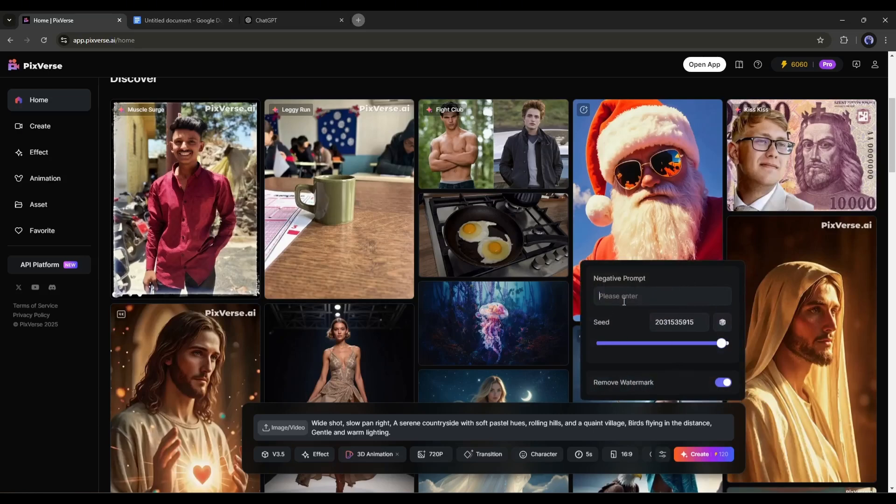
left_click(702, 459)
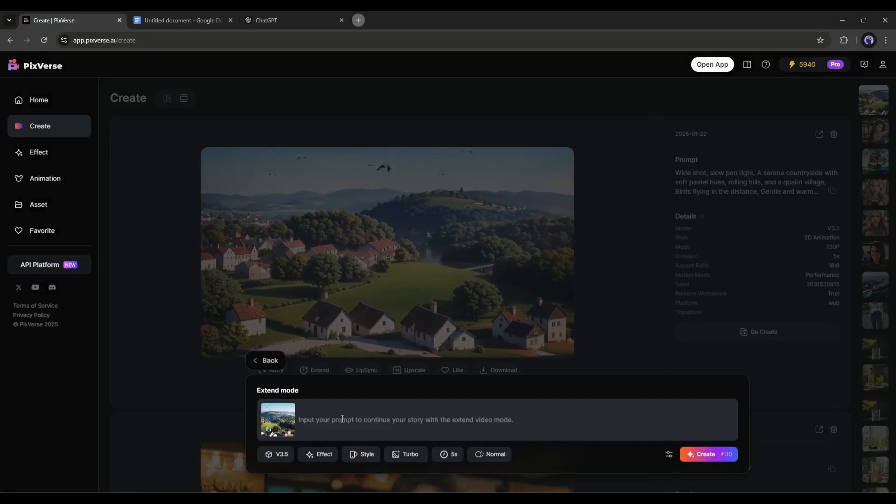
- Leave Extend mode and return to the generated countryside video
left_click(215, 395)
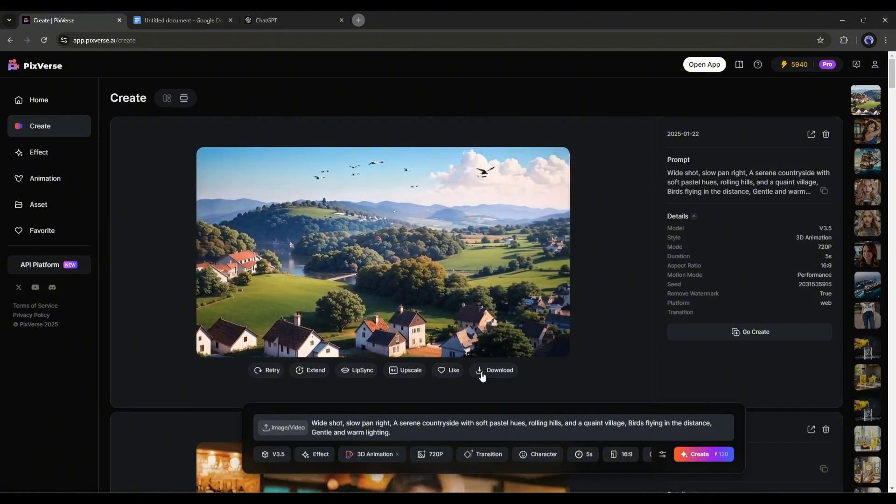
- Download the countryside video and copy the second Scene 1 prompt, from "Wide shot, slow zoom in" onward, from the Google Docs script
left_click(482, 371)
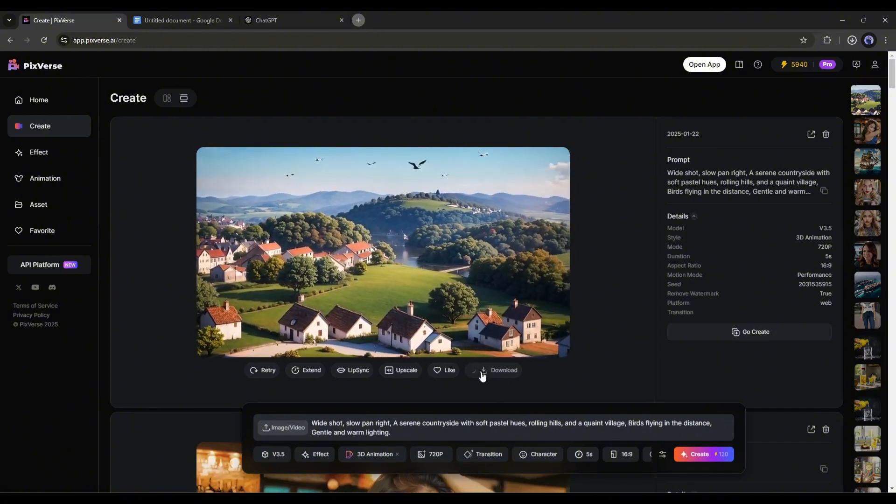
left_click(223, 19)
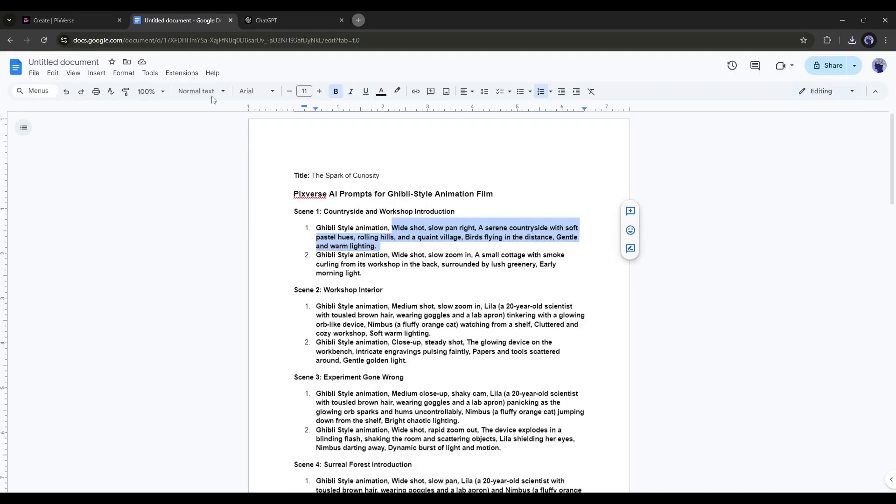
left_click_drag(391, 255, 398, 275)
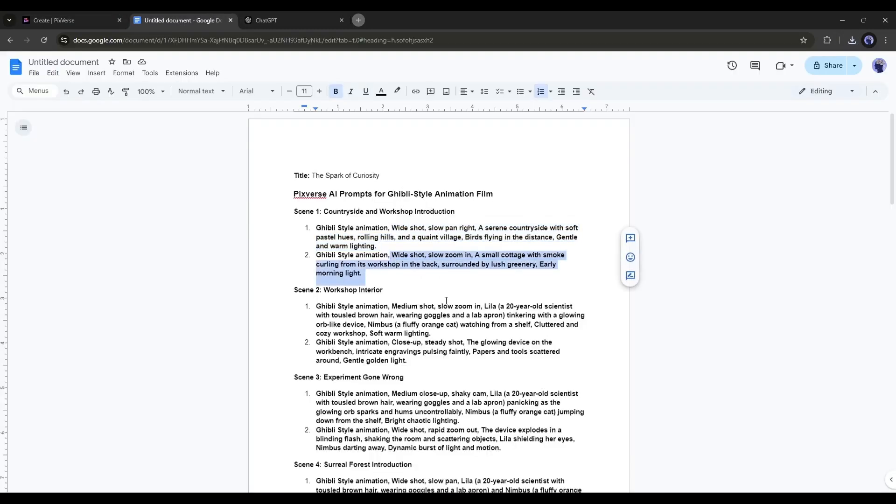
key("ctrl+c")
- Replace the PixVerse prompt with the copied small cottage prompt and generate the video
left_click(70, 20)
left_click(362, 424)
key("ctrl+v")
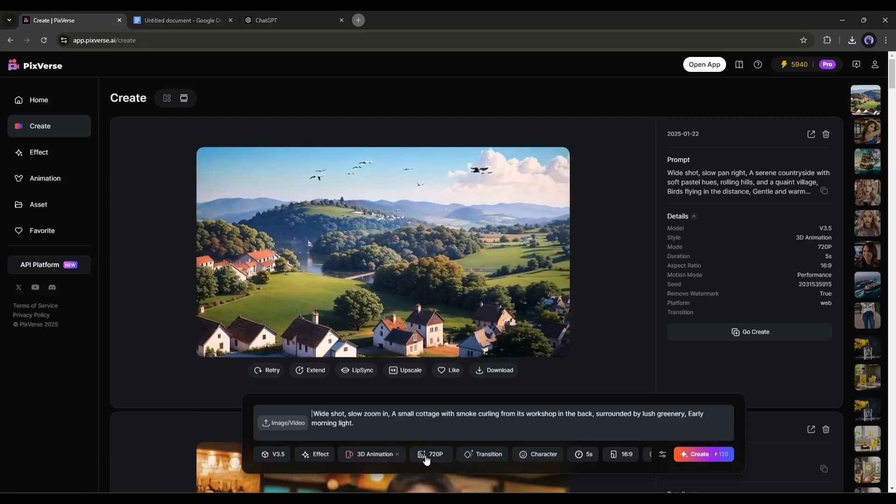
left_click(710, 455)
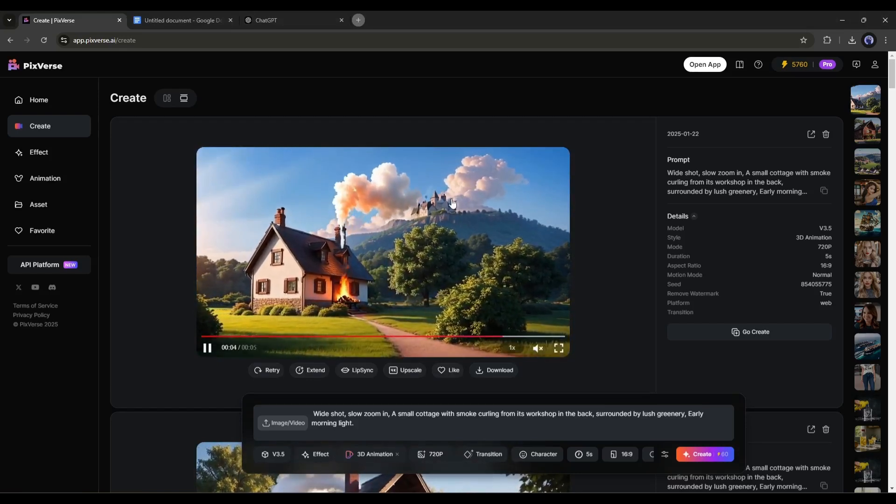
- Copy the first Scene 2 prompt, from "Medium shot, slow zoom in" to "Soft warm lighting", from the Google Docs script
left_click(195, 16)
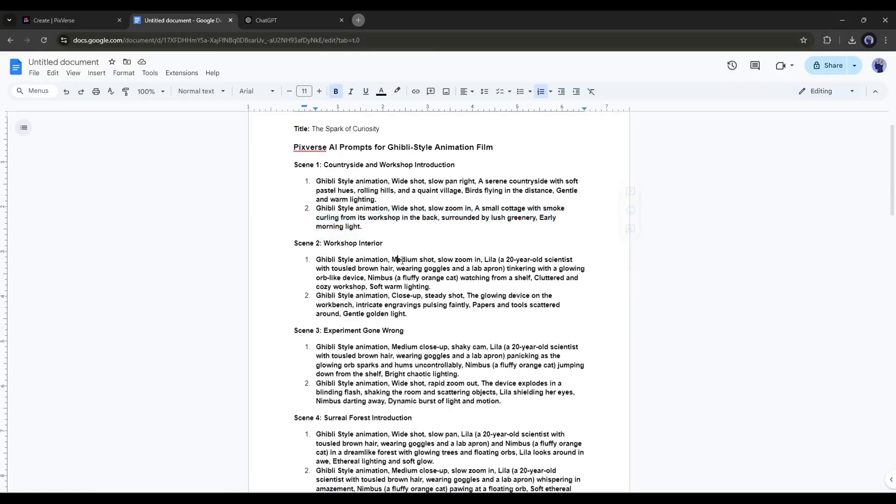
left_click_drag(393, 259, 420, 285)
right_click(493, 269)
left_click(536, 231)
- Replace the PixVerse prompt with the copied workshop prompt about Lila and Nimbus, and generate and view the video
left_click(109, 16)
triple_click(355, 414)
key("ctrl+v")
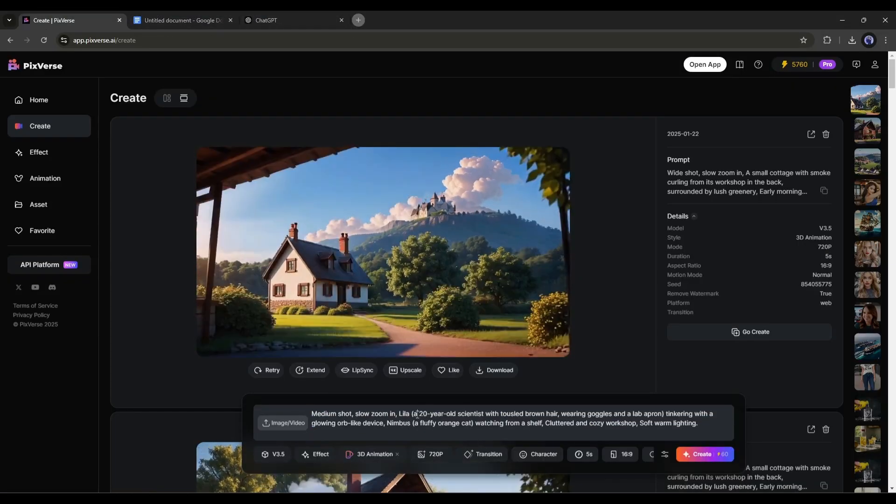
left_click(703, 455)
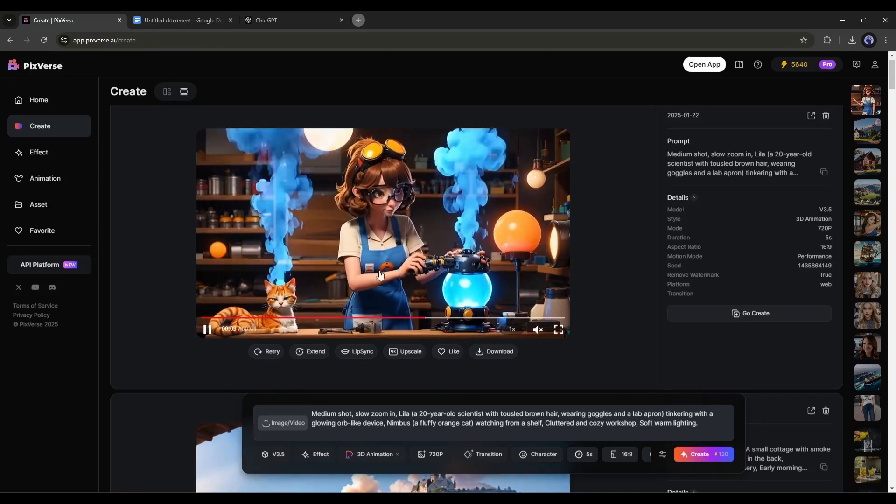
scroll(532, 465, "up", 1)
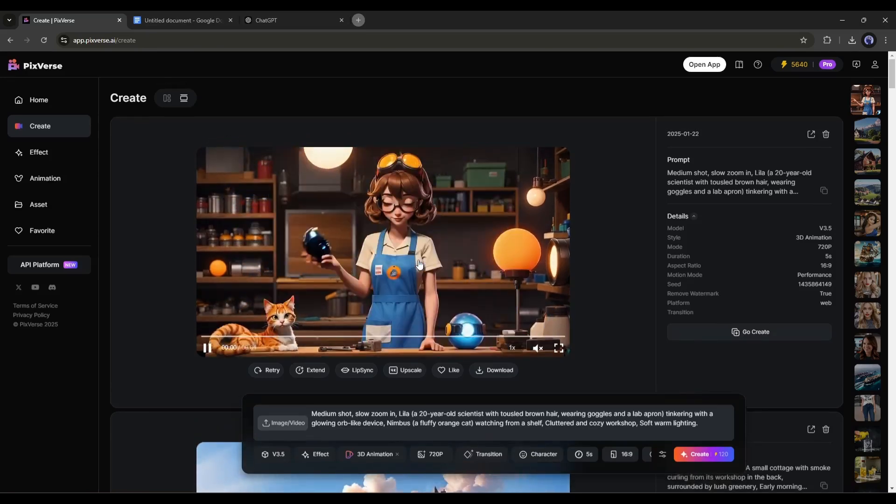
- Create a new character named Lila from an uploaded portrait of the goggled scientist
left_click(529, 459)
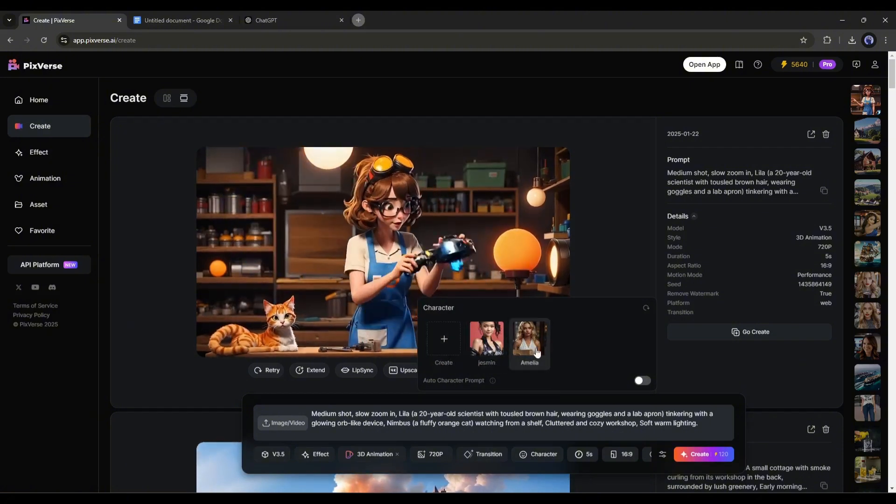
left_click(455, 340)
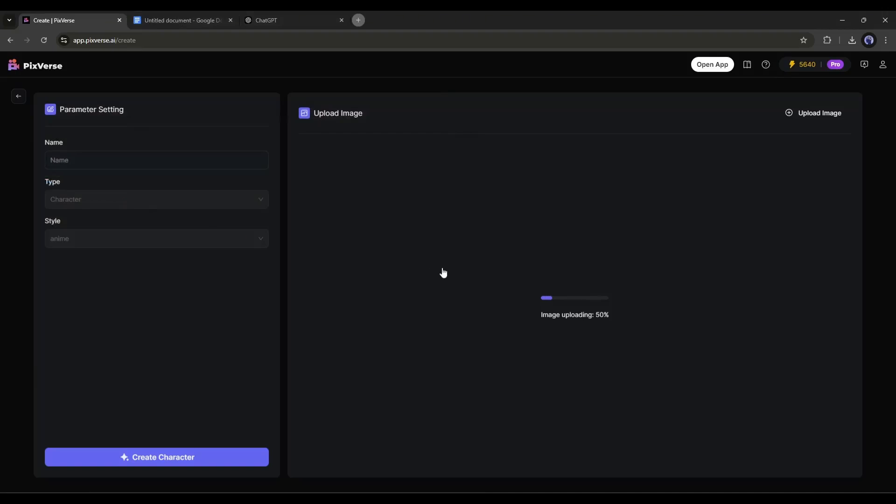
left_click(86, 160)
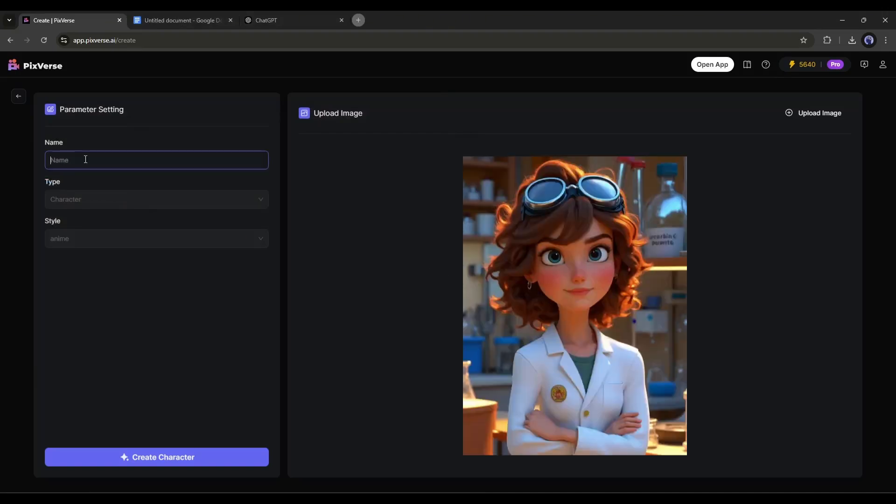
key("BackSpace")
left_click(146, 457)
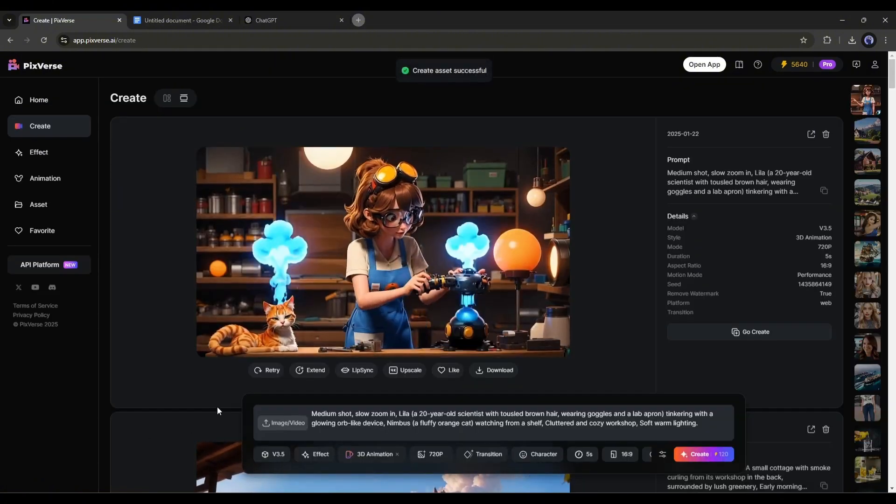
- Select the Lila character for the workshop prompt and generate the video again
left_click(548, 456)
left_click(493, 350)
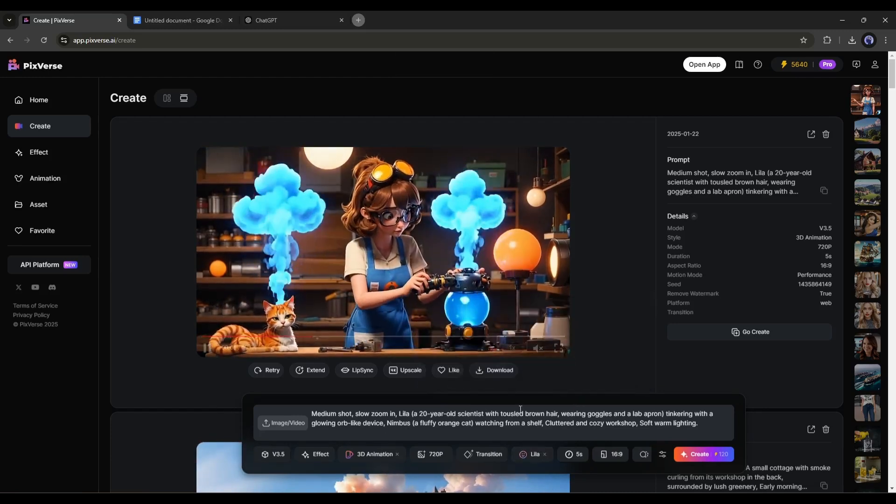
scroll(448, 425, "down", 1)
scroll(449, 425, "up", 1)
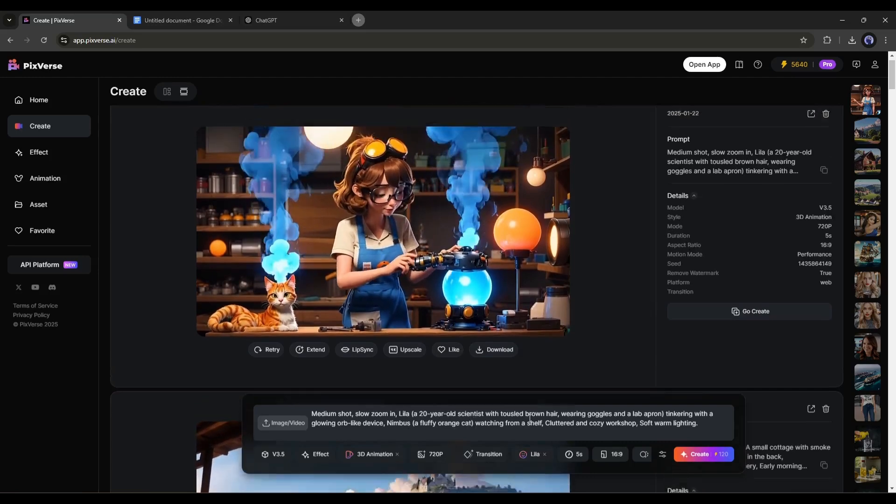
left_click(703, 454)
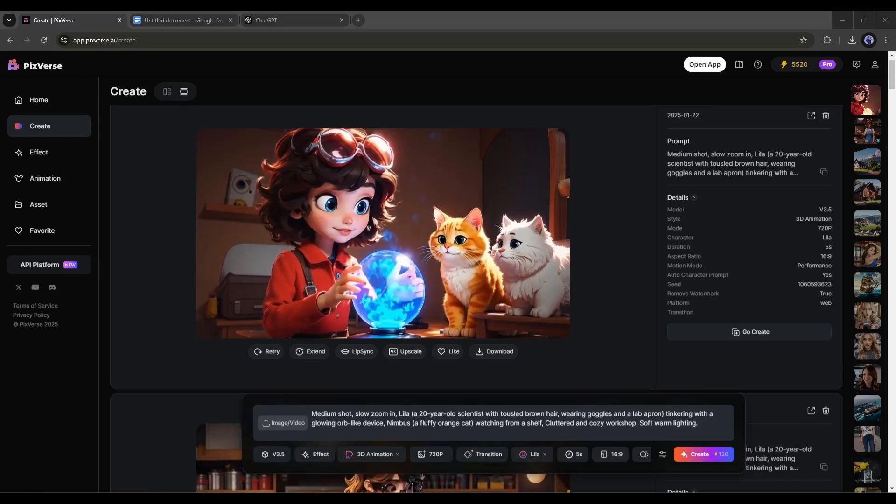
- Replace the prompt's "Cluttered and cozy workshop" ending with the second Scene 2 prompt from the Google Docs script
mouse_move(471, 499)
left_click(470, 460)
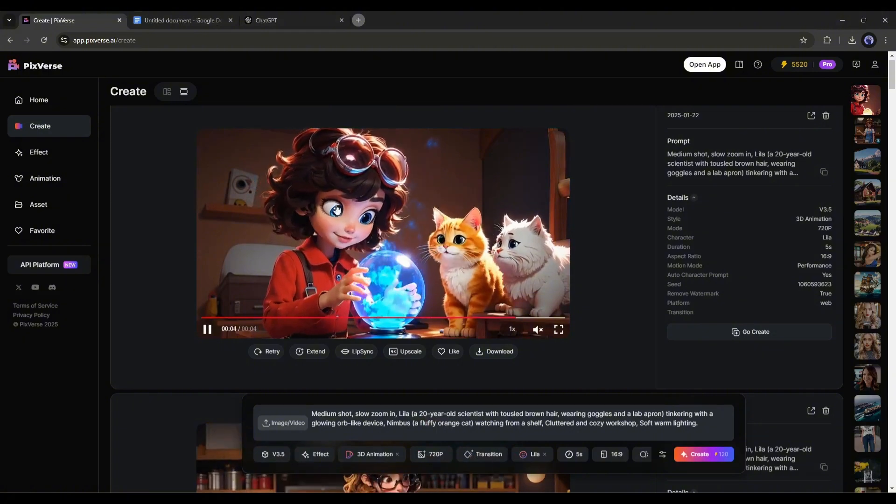
key("ctrl+Tab")
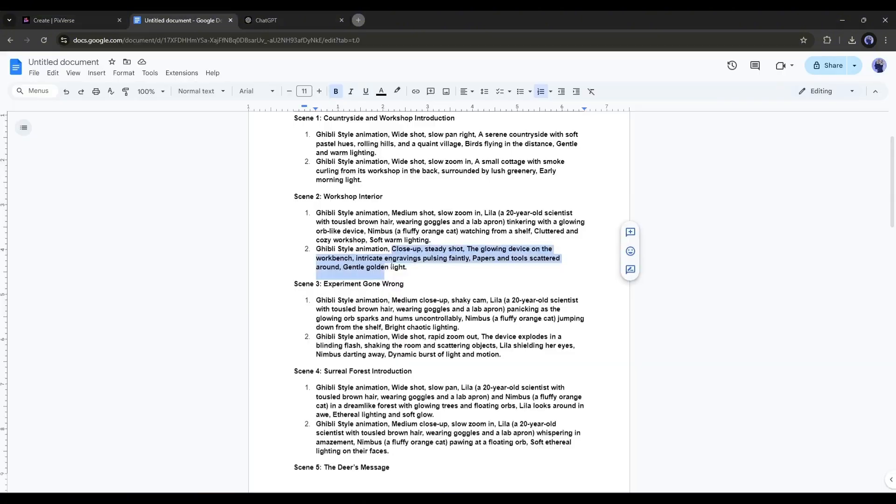
right_click(417, 258)
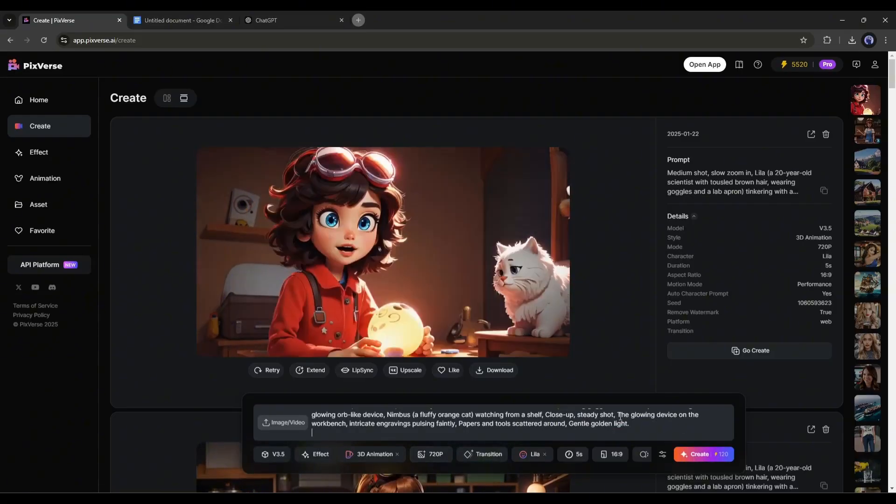
- Move "Close-up, steady shot," to the prompt's start in place of "Medium shot, slow zoom in," and generate and view the glowing device video
left_click_drag(616, 416, 544, 423)
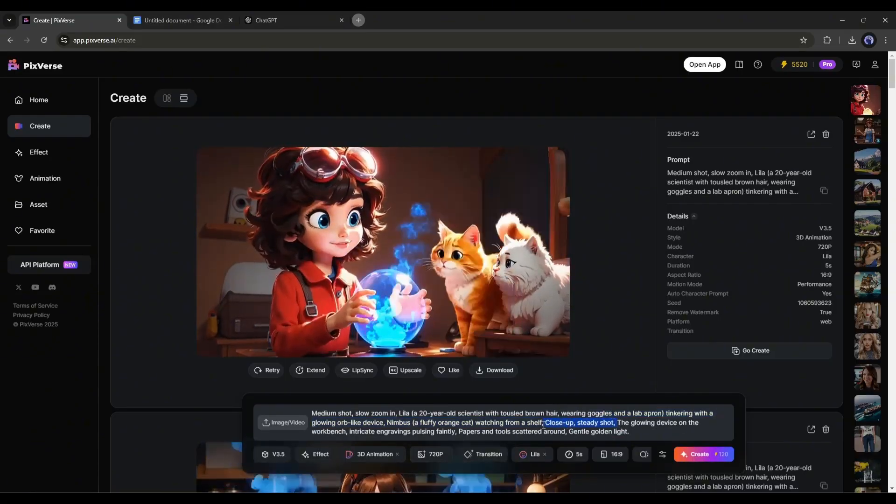
key("BackSpace")
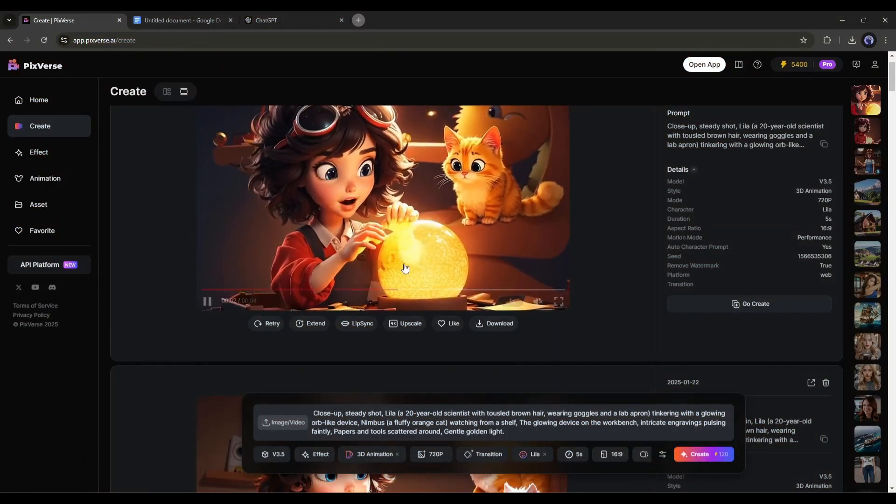
scroll(420, 276, "down", 5)
scroll(369, 289, "up", 6)
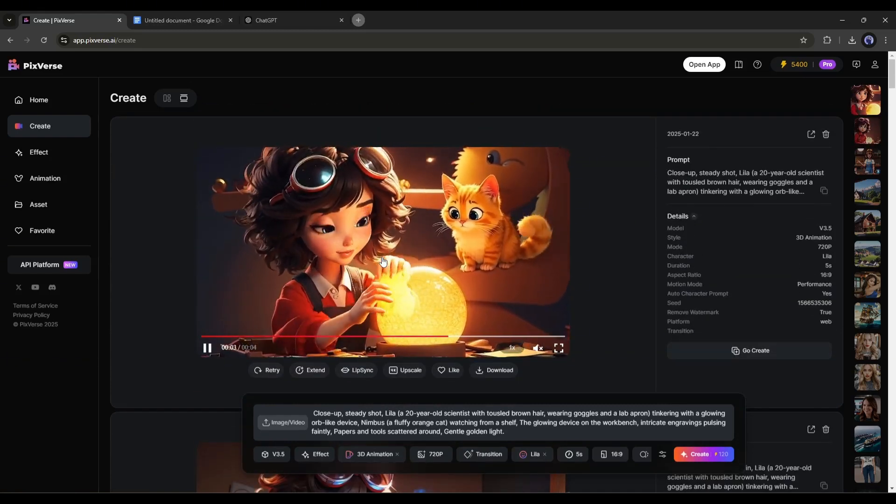
- Review the generated scene videos in the creation history, down to the cottage shot
scroll(383, 260, "down", 5)
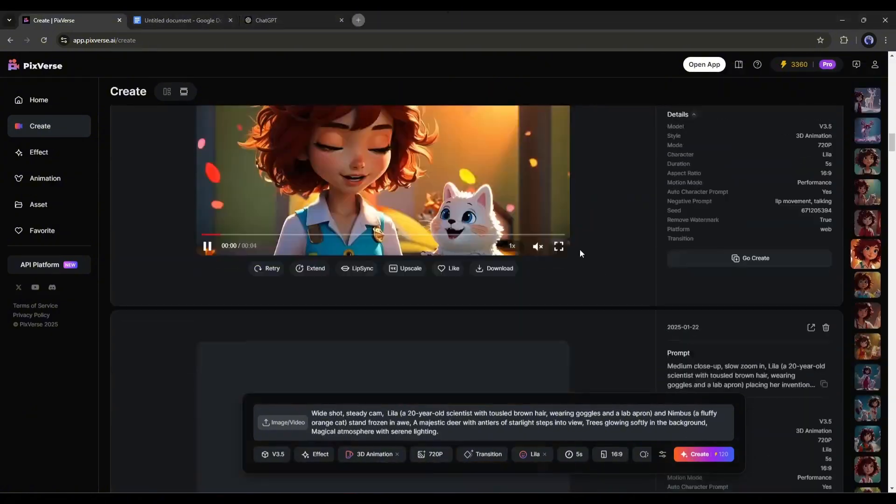
scroll(580, 250, "down", 20)
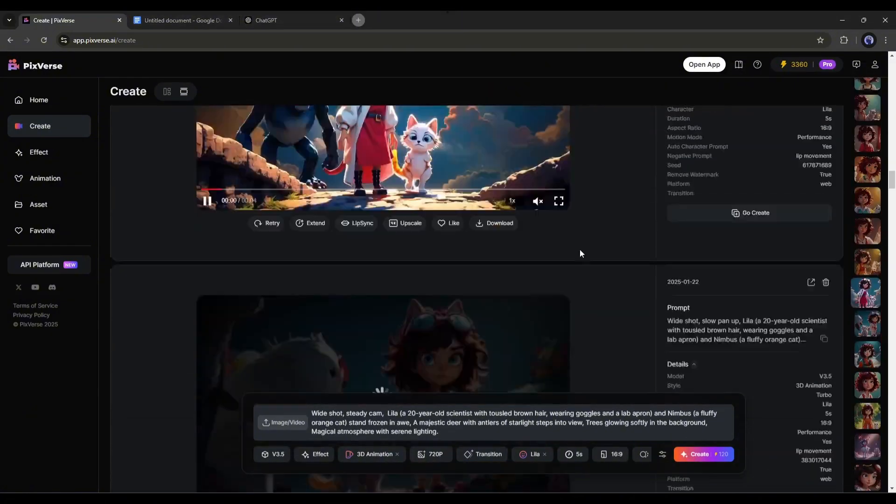
scroll(580, 250, "down", 20)
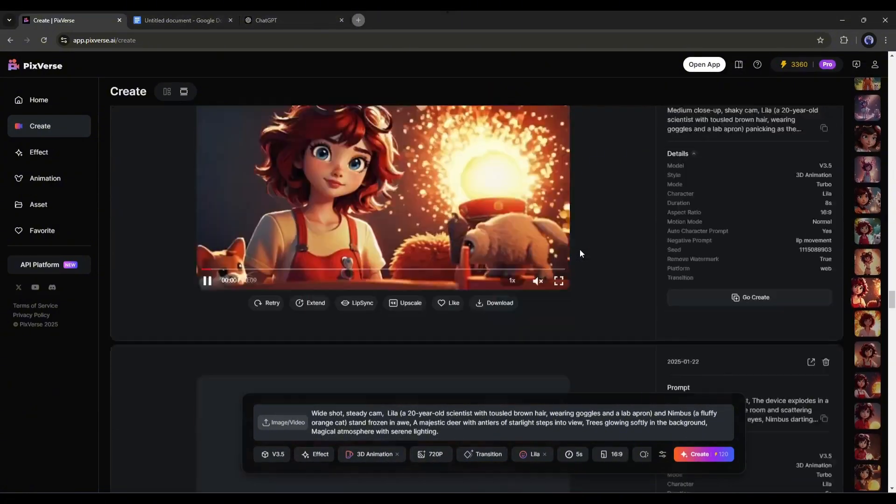
scroll(580, 254, "down", 20)
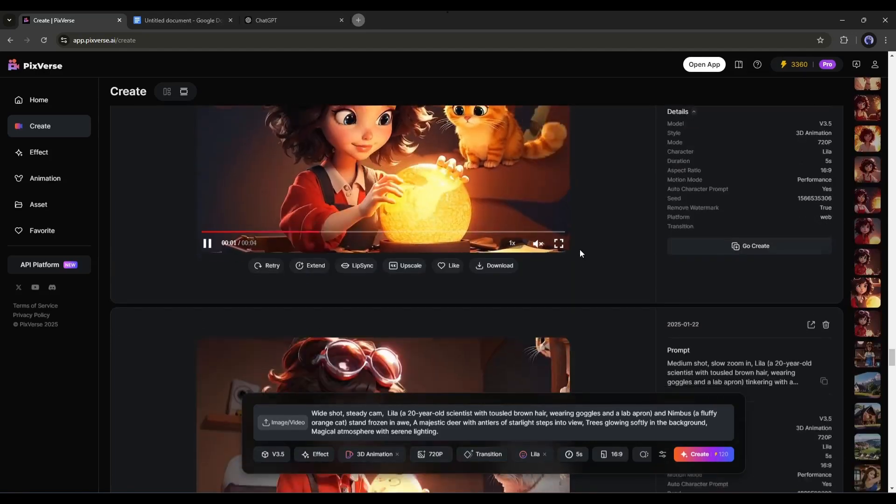
scroll(580, 250, "up", 7)
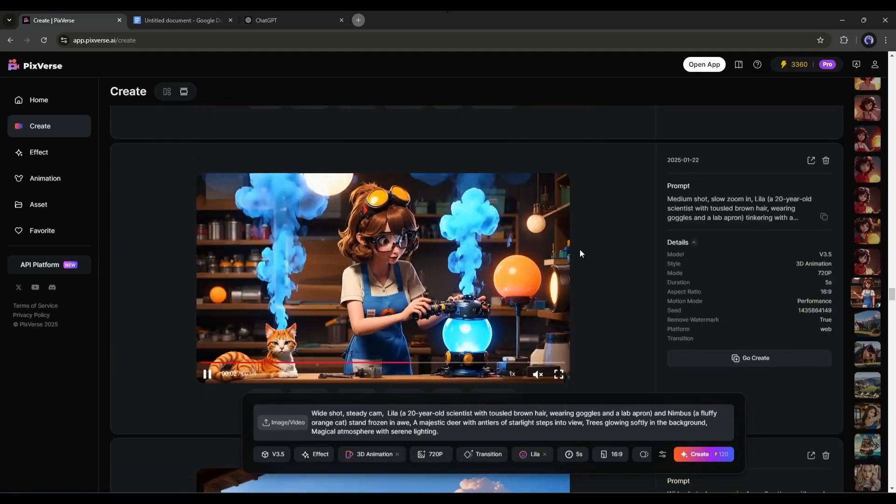
scroll(580, 251, "up", 7)
scroll(580, 250, "down", 7)
scroll(580, 253, "down", 12)
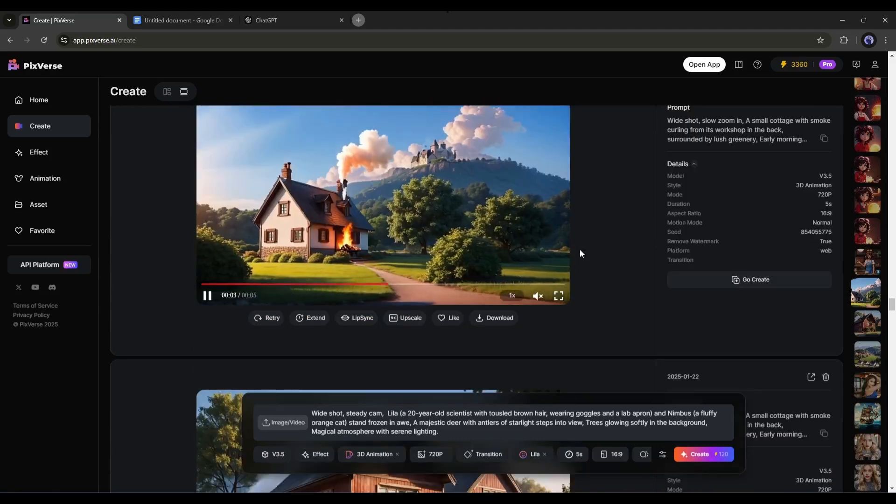
scroll(579, 253, "up", 13)
- Copy Lila's excited dialogue beginning "Nimbus, we're so close!" from the screenplay in ChatGPT
left_click(269, 20)
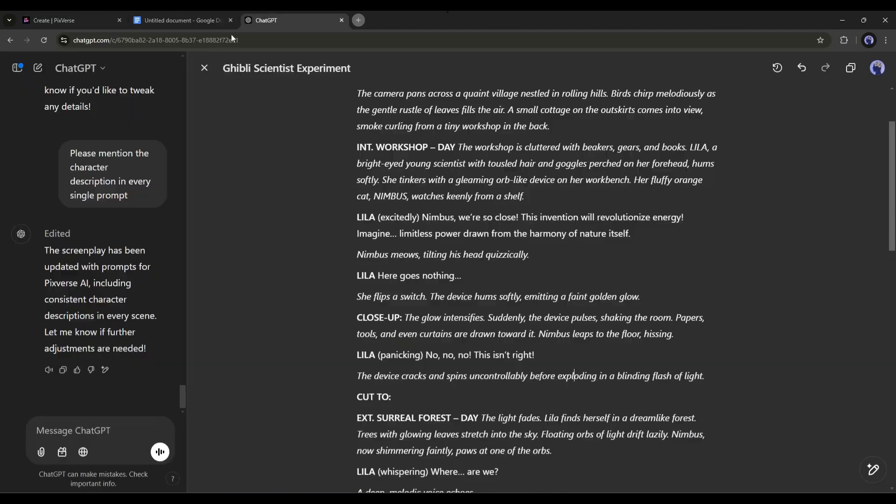
scroll(434, 219, "down", 2)
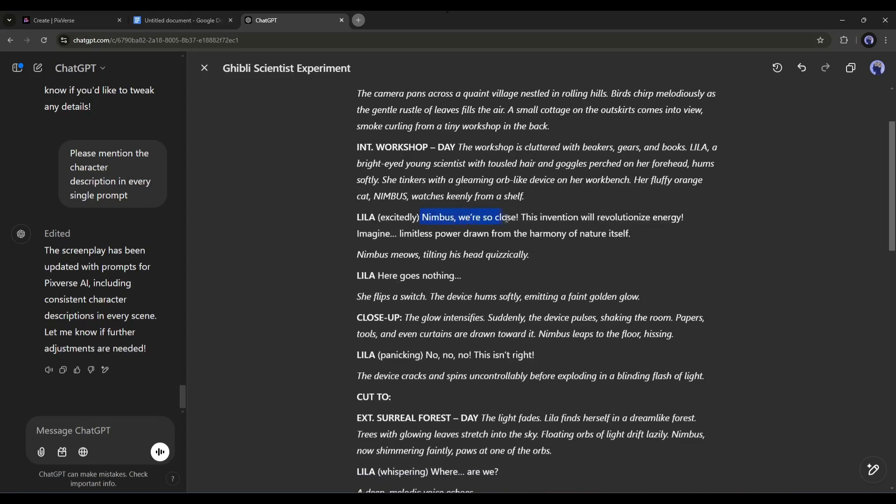
right_click(562, 234)
left_click(585, 289)
- Switch to PixVerse, open LipSync for the close-up video of Lila with the golden orb, and check the audio upload option
left_click(96, 12)
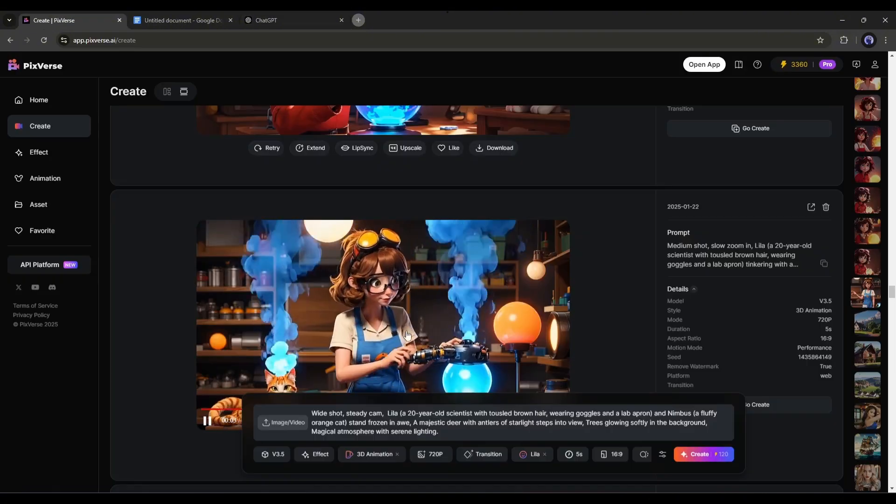
scroll(398, 260, "down", 2)
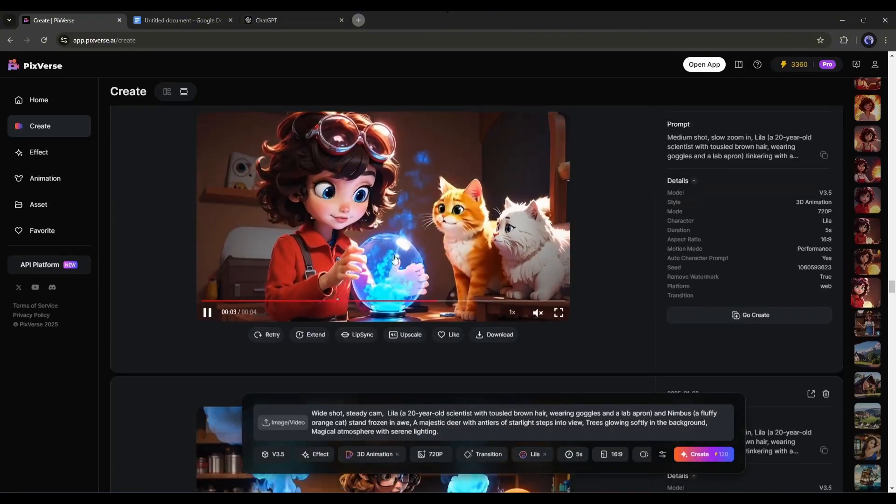
scroll(397, 258, "up", 6)
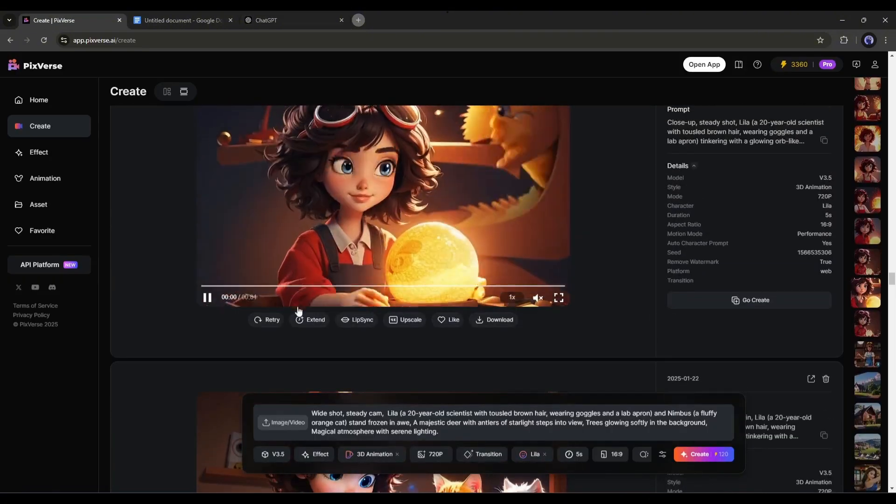
left_click(355, 320)
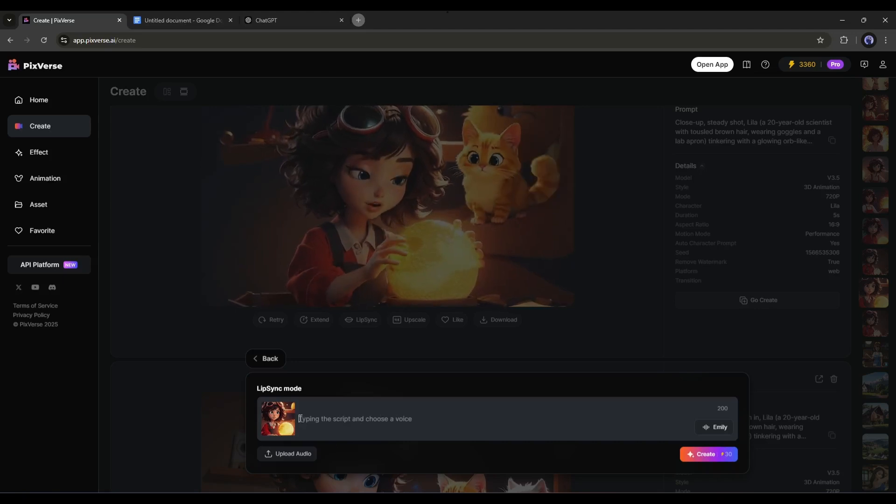
left_click(307, 454)
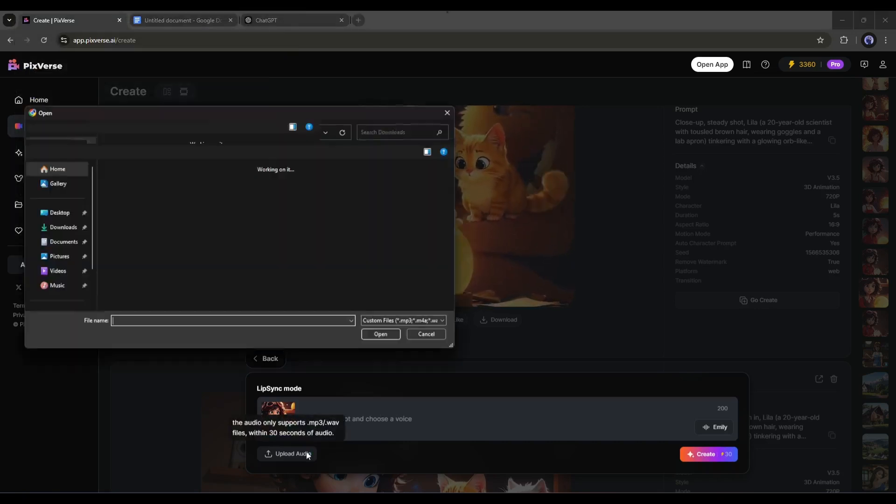
left_click(427, 338)
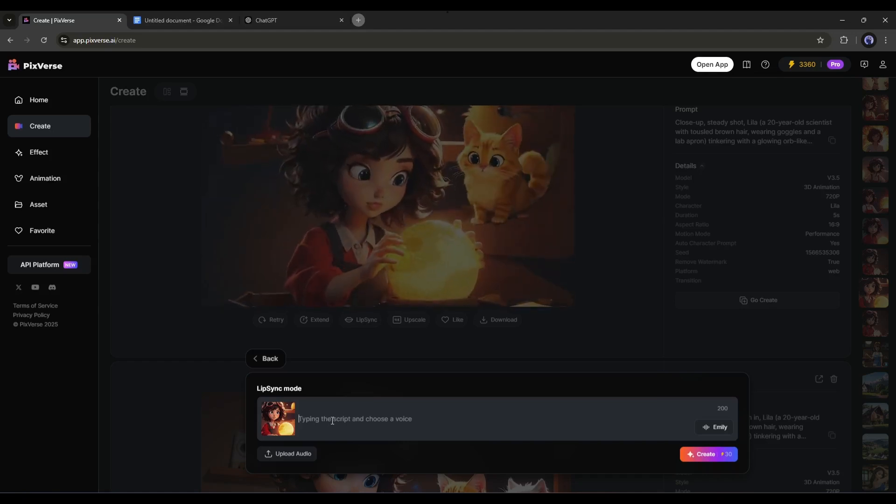
- Insert the copied dialogue beginning "Nimbus, we're so close!" as the script, choose the Chloe voice, and generate the lip-synced video
left_click(332, 421)
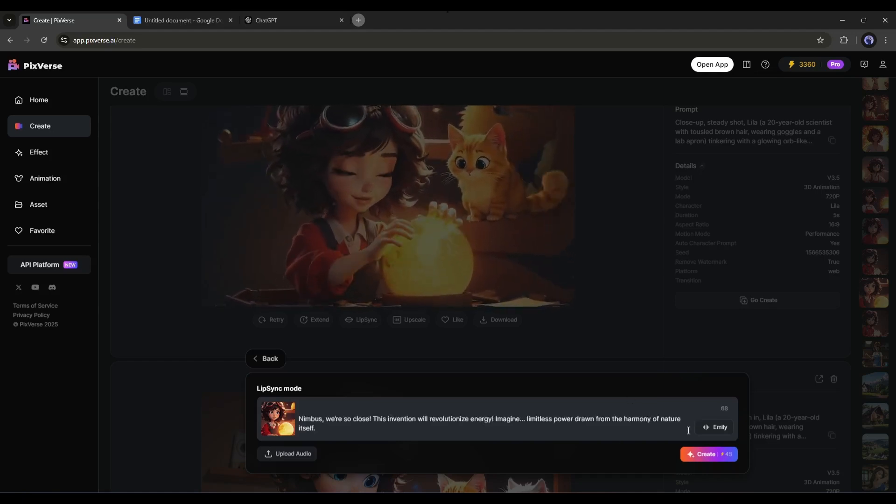
left_click(717, 431)
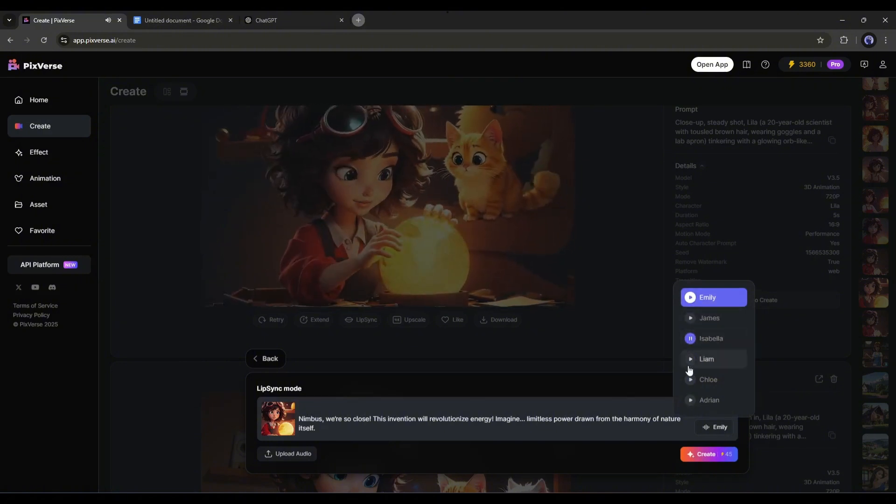
left_click(723, 380)
left_click(705, 455)
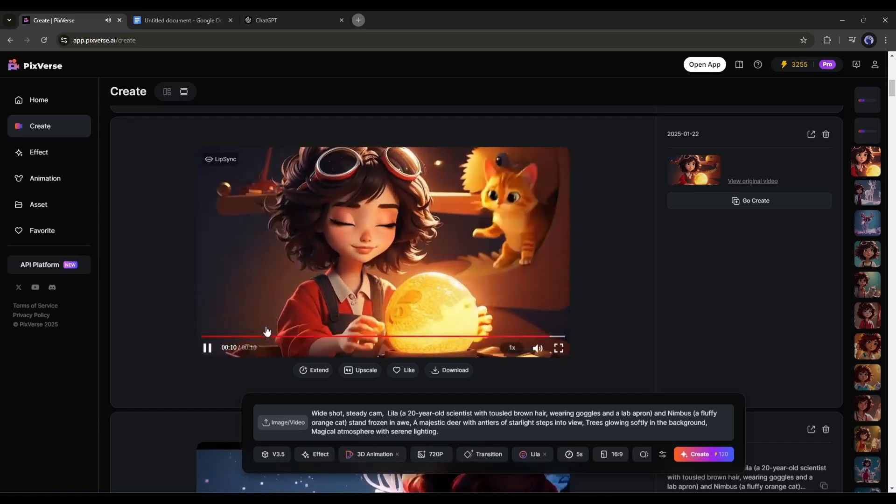
scroll(868, 243, "up", 10)
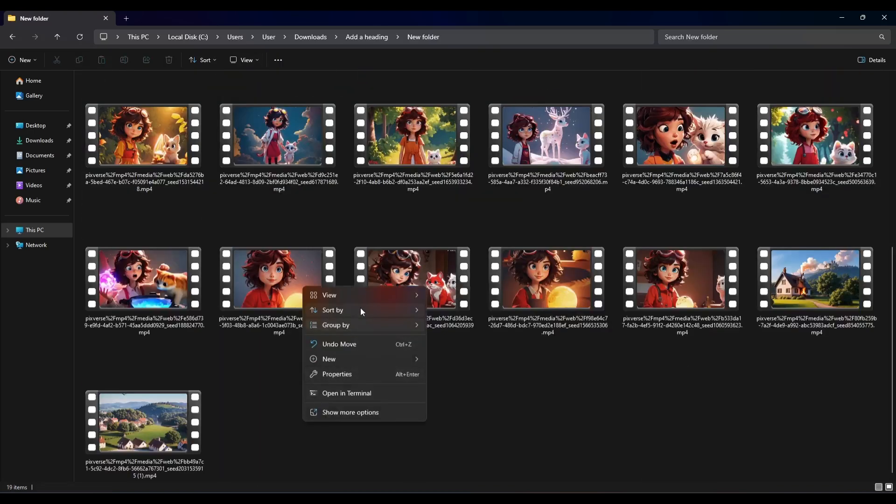
- Create a folder named "Lip Sync" among the downloaded scene clips in File Explorer, and review the lip-synced results in PixVerse
mouse_move(371, 360)
left_click(471, 150)
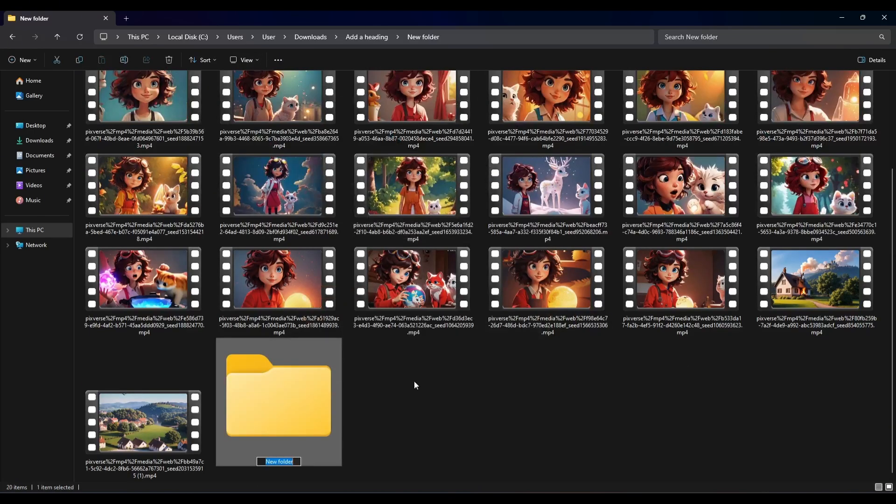
type("Lip Sync")
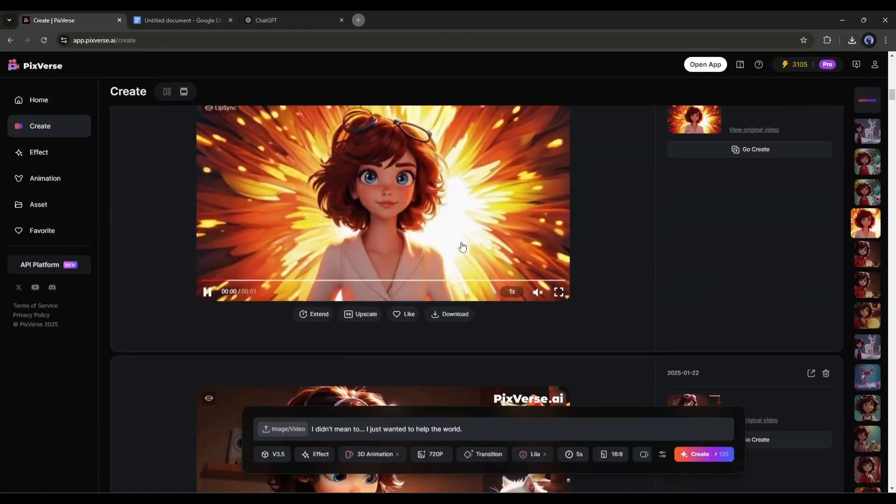
scroll(462, 247, "up", 5)
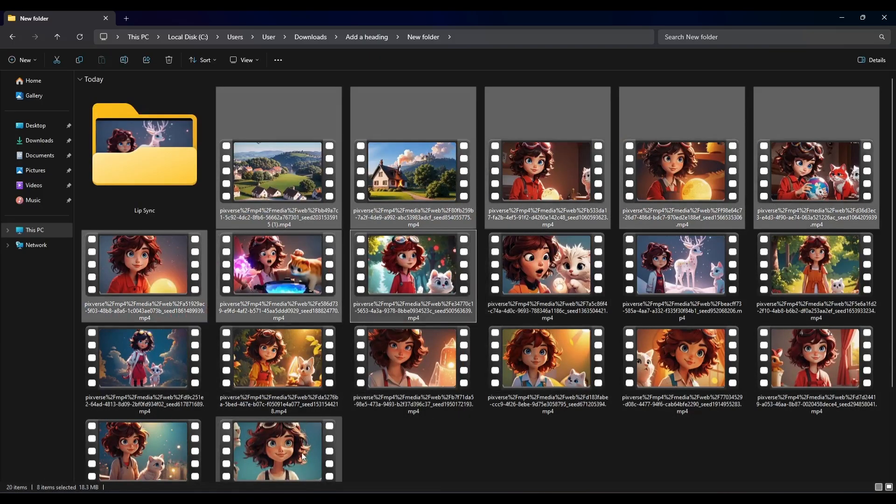
- Switch to CapCut and place the downloaded scene clips in story order on the main timeline track, starting with the village shot
scroll(416, 416, "down", 1)
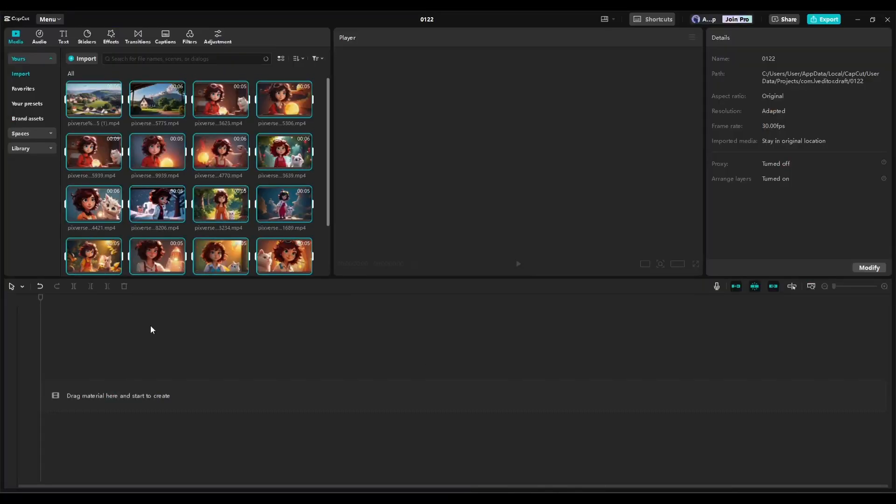
left_click_drag(94, 100, 70, 391)
left_click_drag(157, 100, 432, 391)
left_click_drag(221, 99, 691, 395)
left_click_drag(283, 112, 682, 406)
left_click_drag(94, 151, 735, 362)
scroll(250, 338, "down", 5)
left_click_drag(253, 361, 280, 395)
left_click_drag(157, 152, 336, 395)
left_click_drag(221, 151, 387, 392)
left_click_drag(284, 152, 436, 390)
left_click_drag(94, 204, 462, 391)
left_click_drag(157, 204, 519, 391)
left_click_drag(221, 204, 555, 391)
left_click_drag(284, 204, 593, 390)
scroll(221, 211, "down", 1)
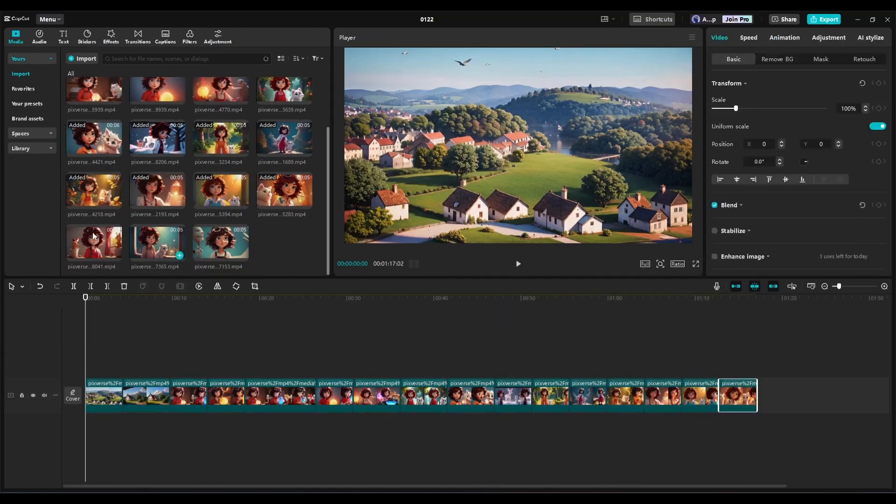
left_click_drag(453, 360, 587, 391)
- Insert the lip-synced golden orb clip from the Lip Sync folder right after the cottage shot and preview it
key("space")
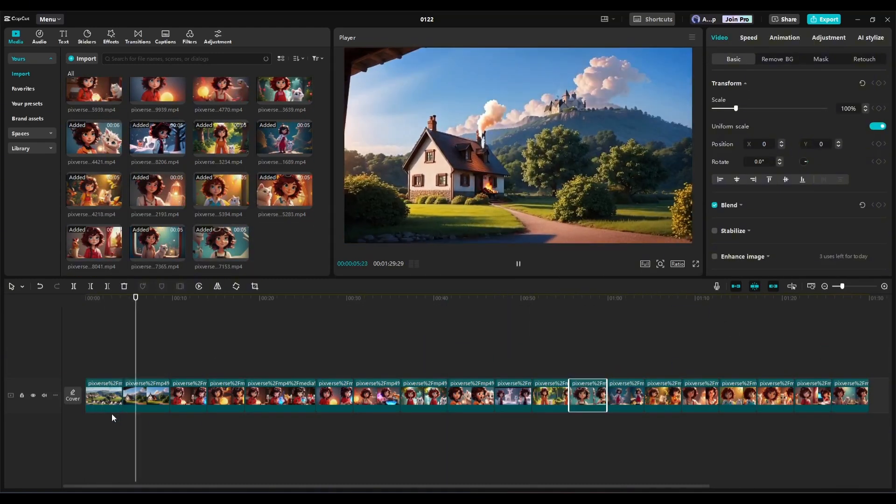
key("space")
left_click(449, 458)
double_click(143, 112)
left_click_drag(685, 172, 223, 395)
left_click(204, 327)
key("space")
- Delete the original silent golden orb clip and the nine-second workshop clip from the timeline
left_click(315, 395)
key("Delete")
left_click(167, 343)
key("space")
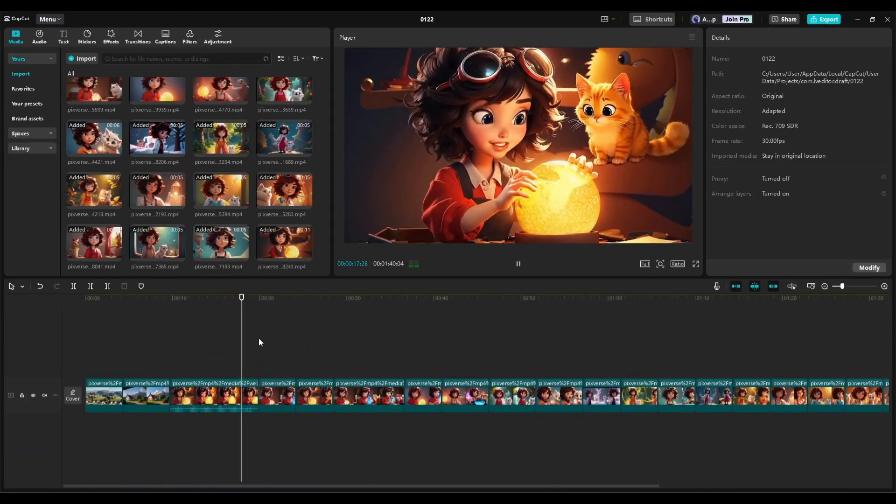
key("w")
left_click(351, 396)
key("Delete")
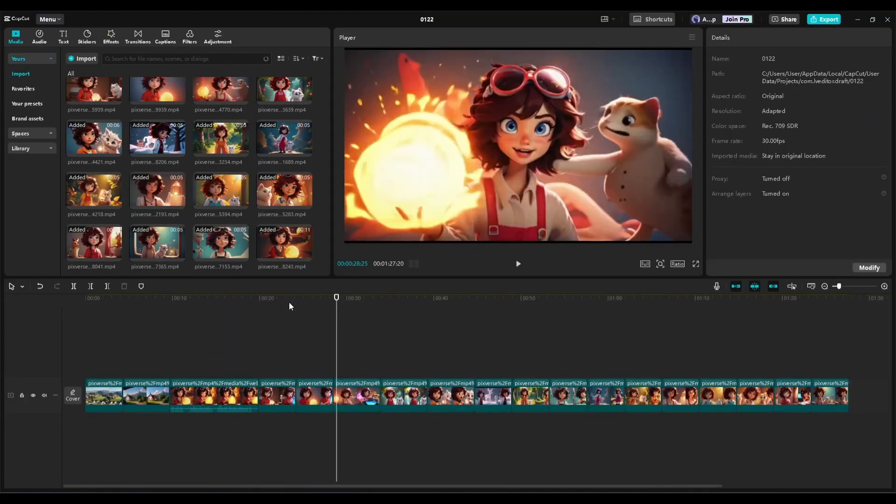
- Trim the start of the clip before the purple-flame shot, and cut the end of the purple-flame shot at 00:00:28:24
left_click(289, 301)
key("space")
left_click(321, 309)
key("q")
key("space")
key("space")
left_click(343, 396)
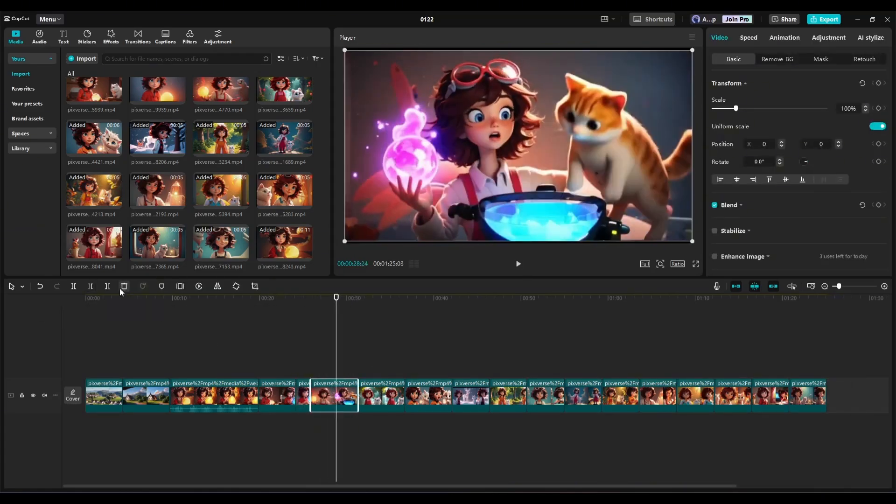
left_click(107, 286)
- Add another lip-synced clip to the main track after the purple-flame shot and preview it
left_click(449, 459)
left_click_drag(416, 173, 579, 362)
left_click_drag(579, 362, 350, 395)
key("space")
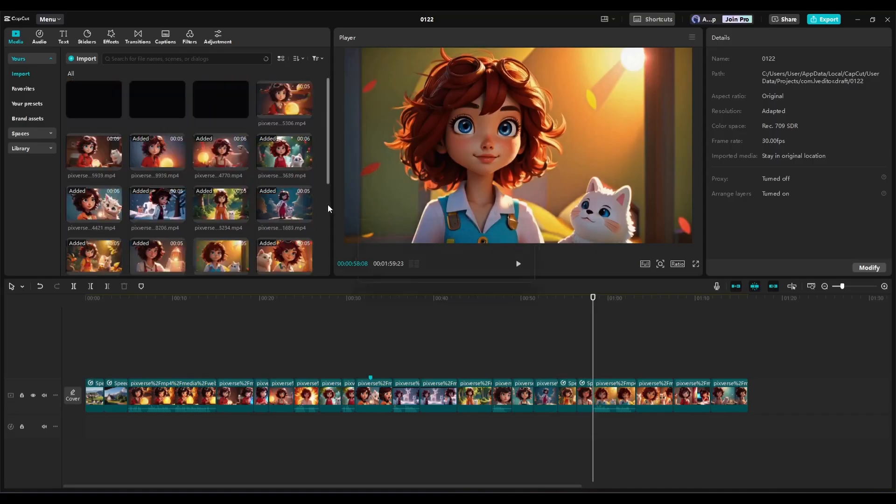
- Place the cinematic-intro-6097 music at the start of the timeline and lower its volume to -20.3 dB from a keyframe onward
scroll(263, 241, "down", 10)
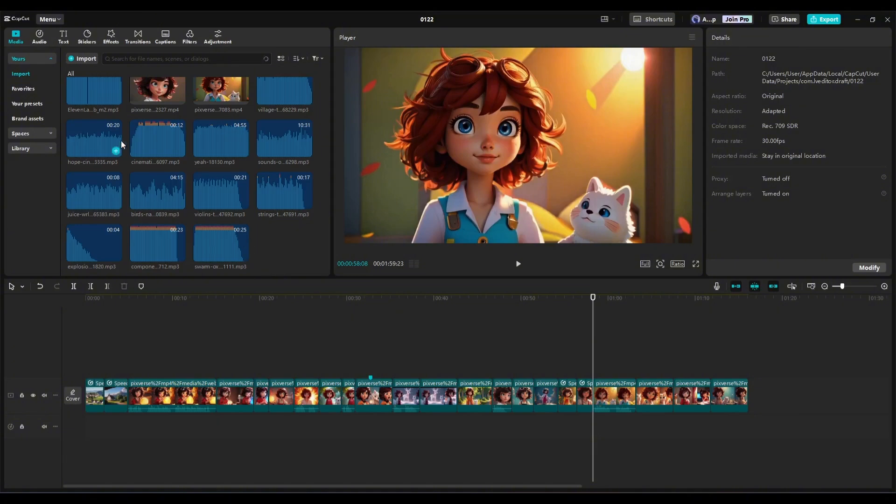
left_click_drag(158, 140, 87, 427)
left_click(86, 298)
key("space")
key("space")
left_click(878, 85)
left_click_drag(798, 85, 769, 85)
key("space")
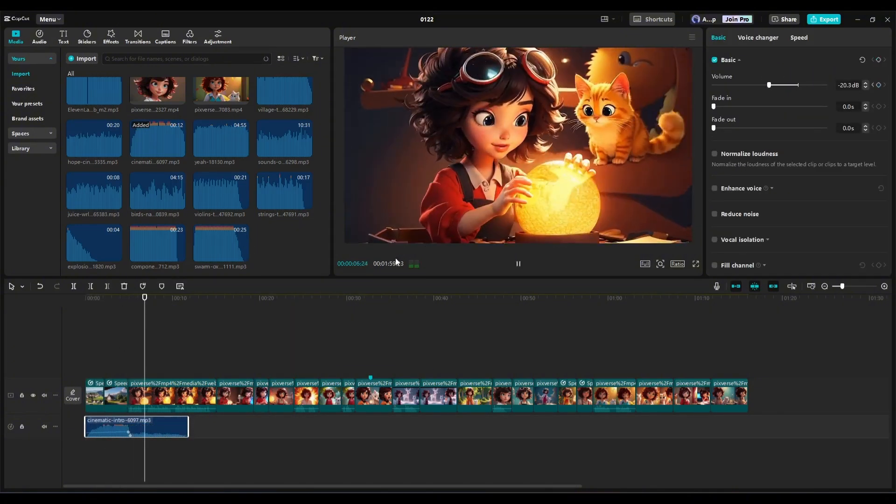
- Repeat the intro music on the audio track, add the strings-tense-amp-heroic-bass-rhythm music after it, and lower the strings' volume
key("ctrl+v")
key("space")
left_click_drag(284, 191, 284, 427)
left_click_drag(798, 85, 779, 85)
key("space")
key("space")
- Place the explosion sound effect on a separate audio track under Lila's explosion shot
left_click_drag(94, 243, 305, 450)
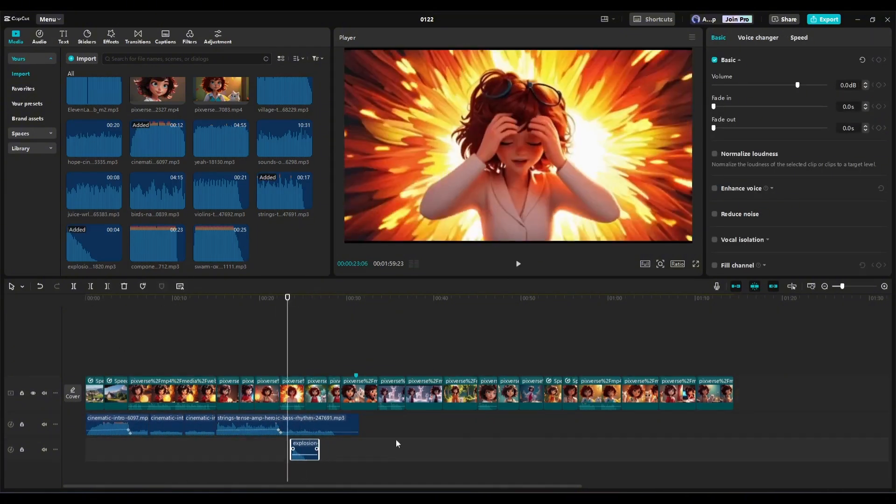
key("ctrl+v")
key("Delete")
- Place the birds-nature-relax-sounds ambience after the explosion shot, add music under the forest scenes, and play the result
left_click_drag(157, 191, 306, 450)
left_click(332, 298)
left_click_drag(221, 140, 337, 424)
key("space")
scroll(418, 422, "up", 3)
key("space")
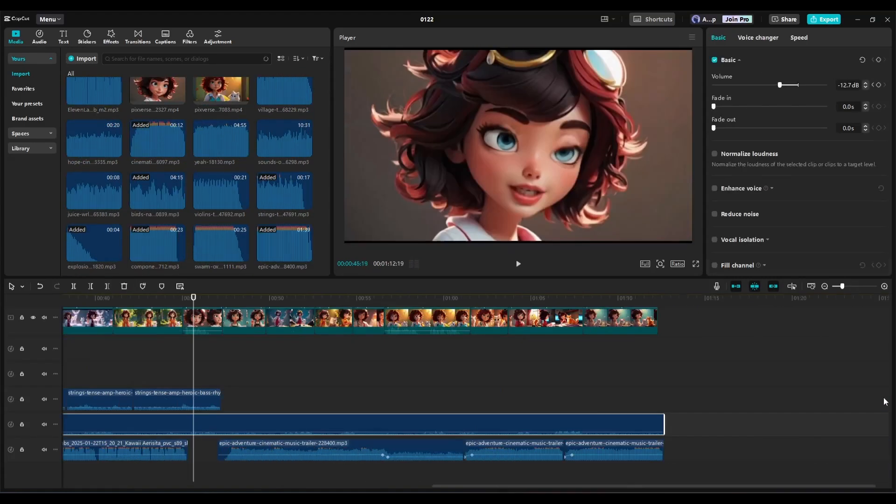
- Add a Mix transition between the village and cottage clips at the start of the timeline and preview it
left_click(184, 299)
scroll(477, 397, "left", 10)
left_click(85, 298)
left_click(138, 37)
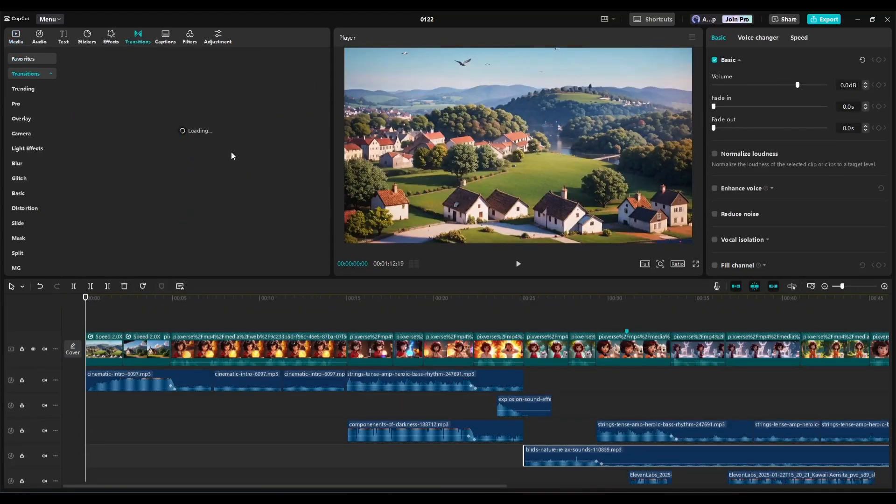
scroll(182, 164, "down", 3)
left_click_drag(134, 221, 123, 349)
left_click(509, 284)
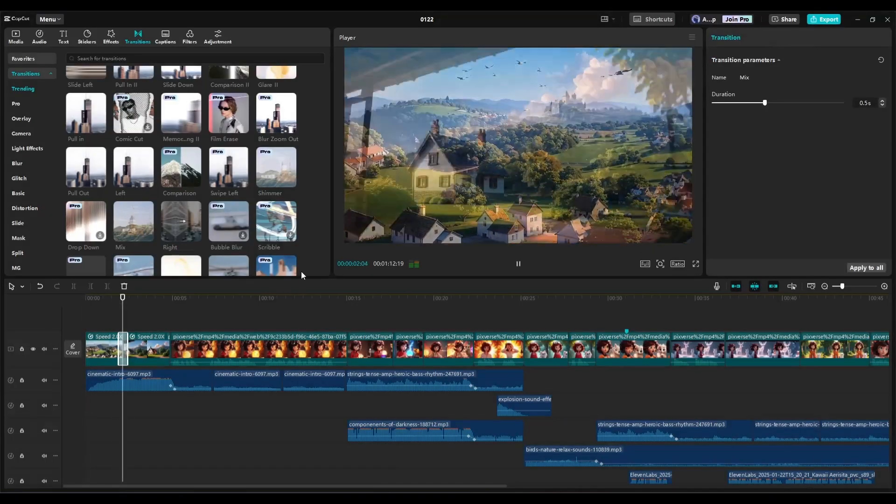
- Play the edit from about the 15-second mark and try to add the Glare transition
left_click(355, 298)
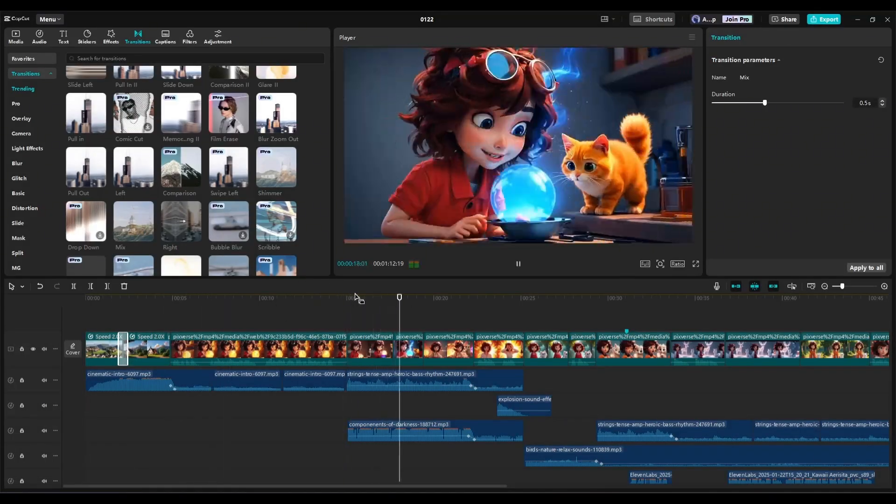
key("space")
scroll(157, 157, "down", 3)
left_click_drag(182, 109, 493, 260)
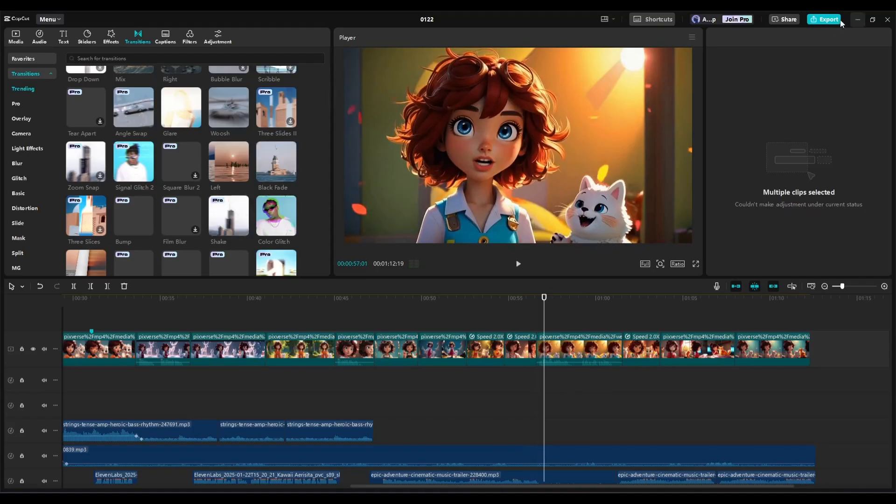
- Export the finished video under the name "Jouney"
left_click(830, 20)
double_click(522, 130)
type("Jouney")
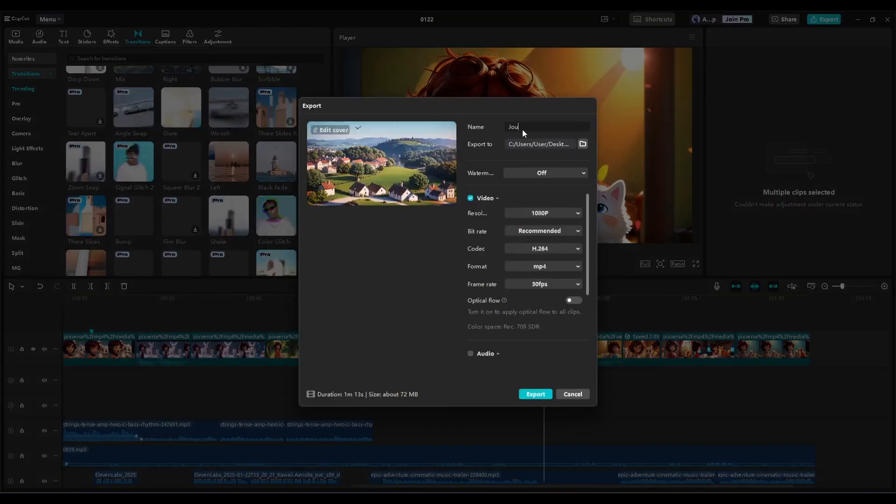
left_click(535, 393)
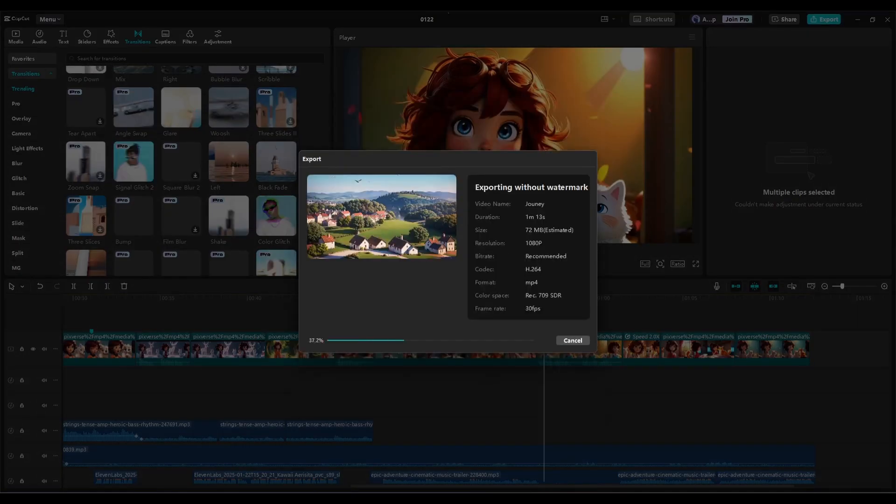